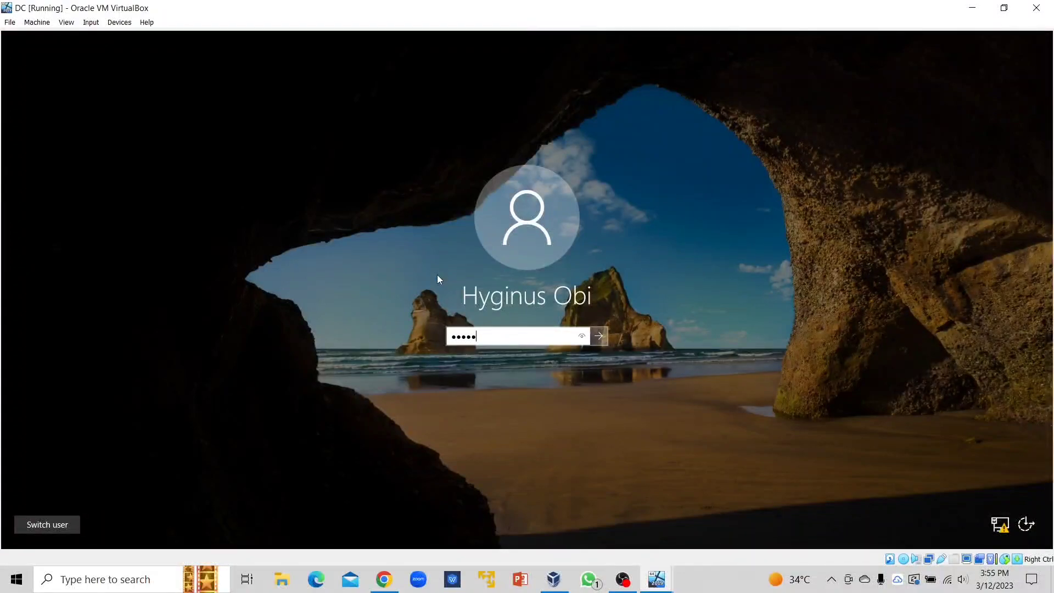
Sign in with the administrator password and close This PC to reveal the Server Manager dashboard
type("••••")
key("Return")
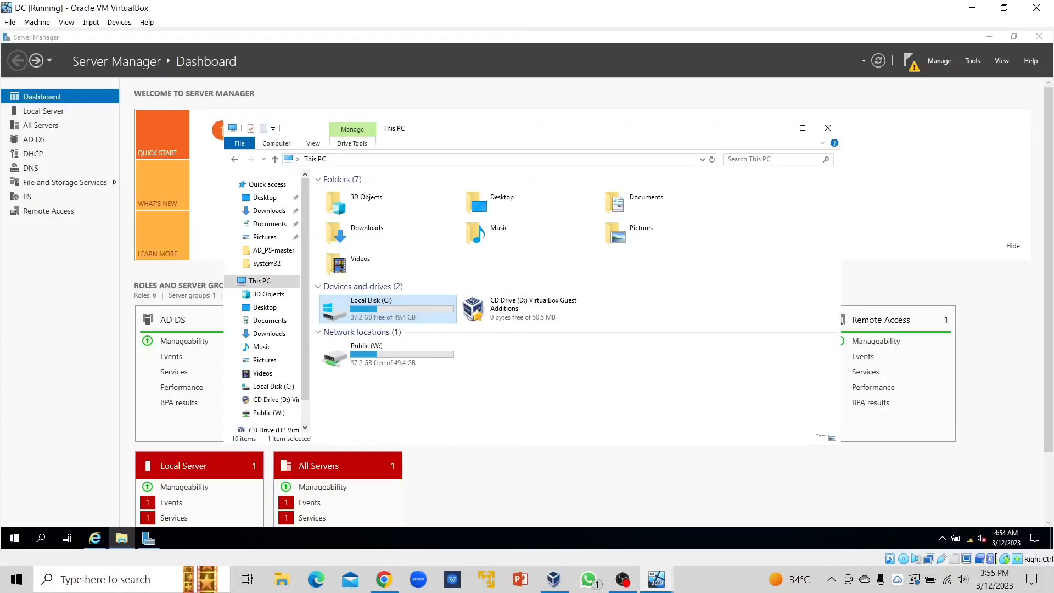
left_click(568, 478)
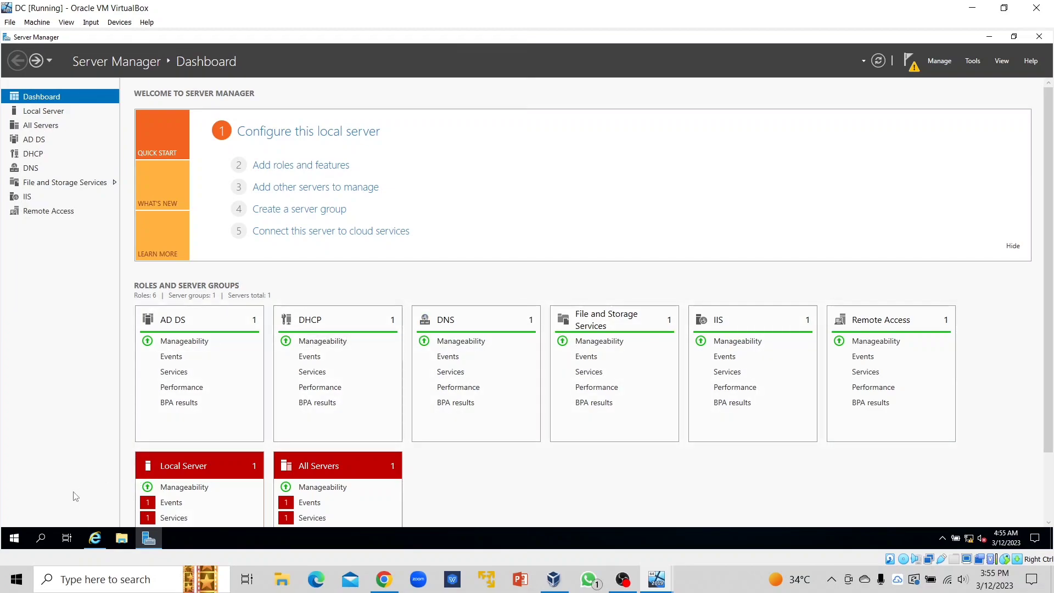
Search for 'control', open Control Panel and go to its Hardware category
left_click(41, 538)
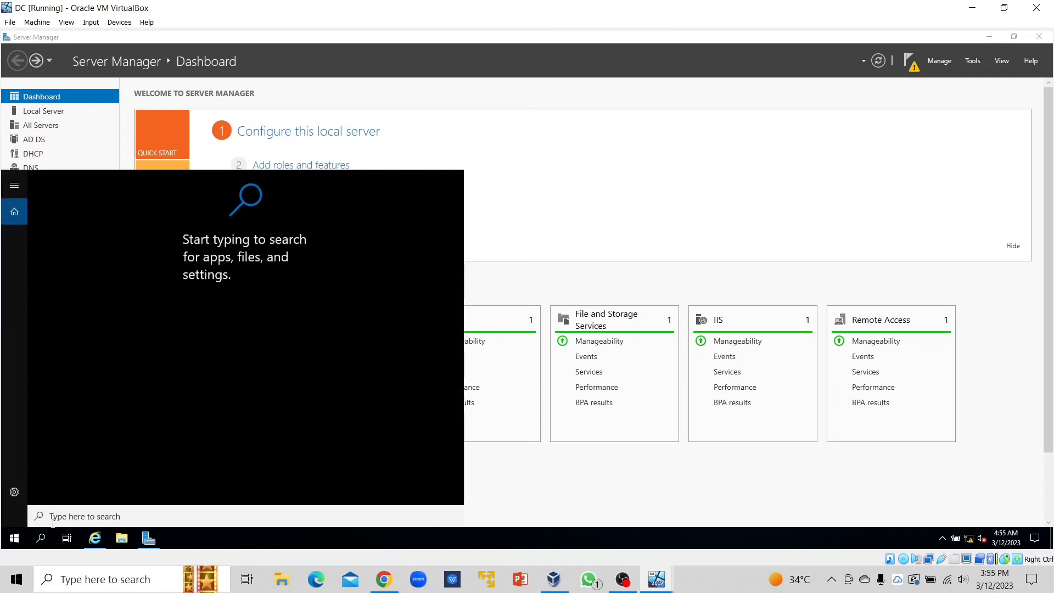
type("control")
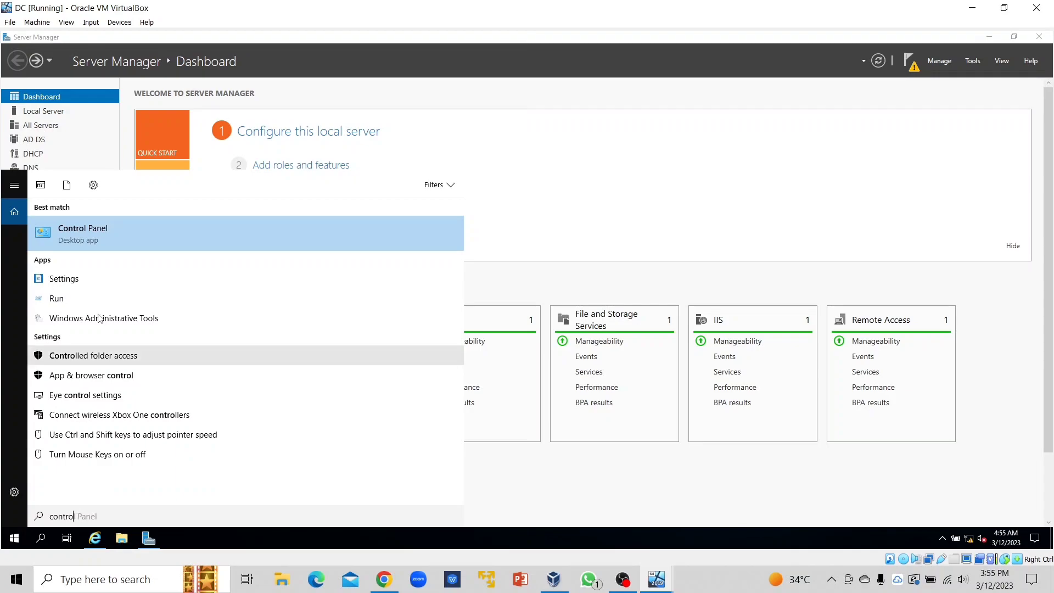
left_click(105, 232)
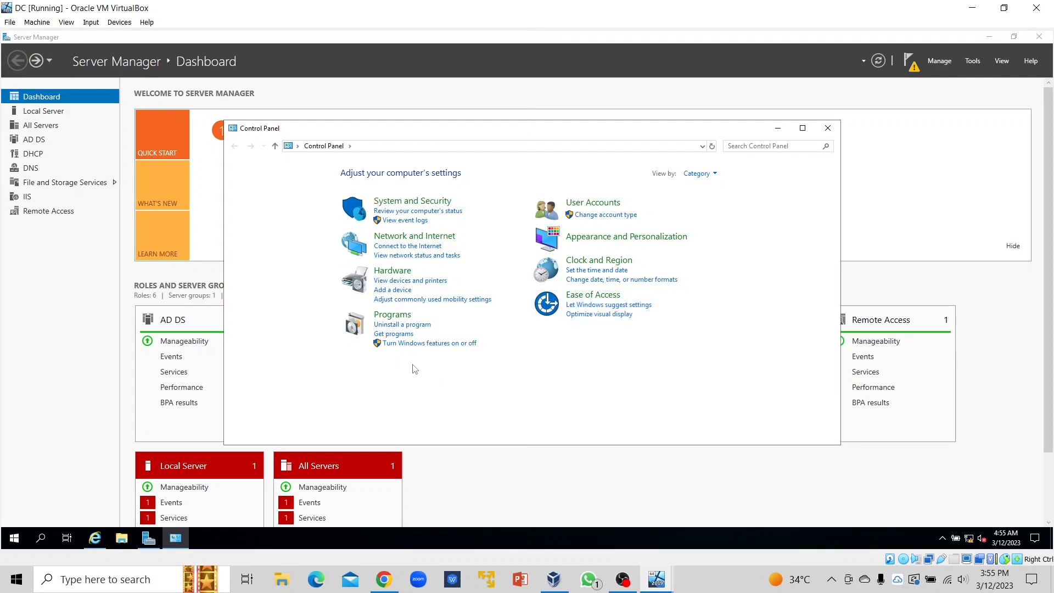
left_click(394, 271)
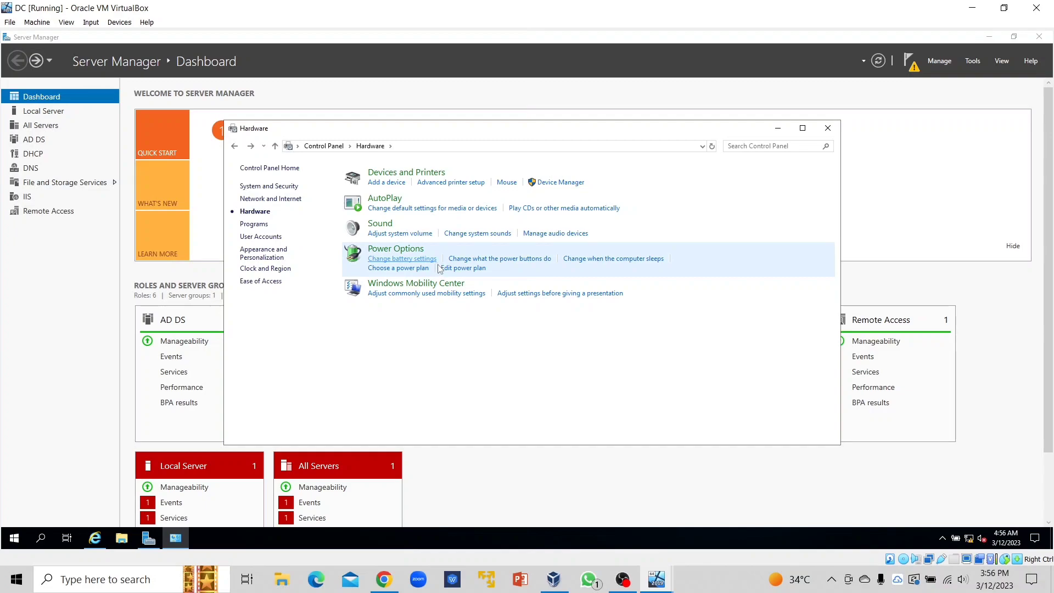
Start advanced printer setup as administrator, choosing a local printer with manual settings
left_click(449, 184)
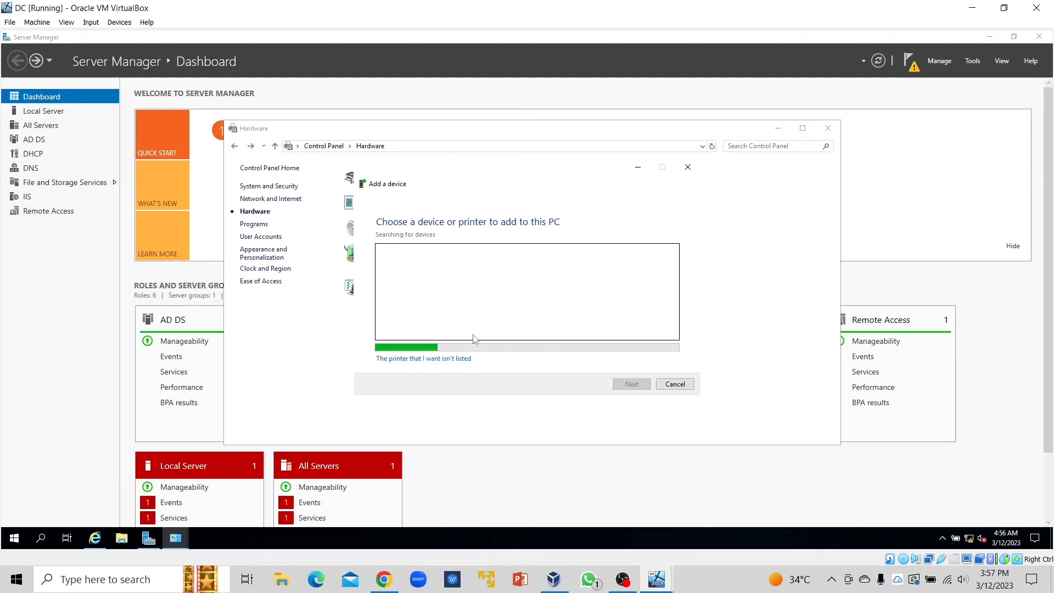
left_click(428, 360)
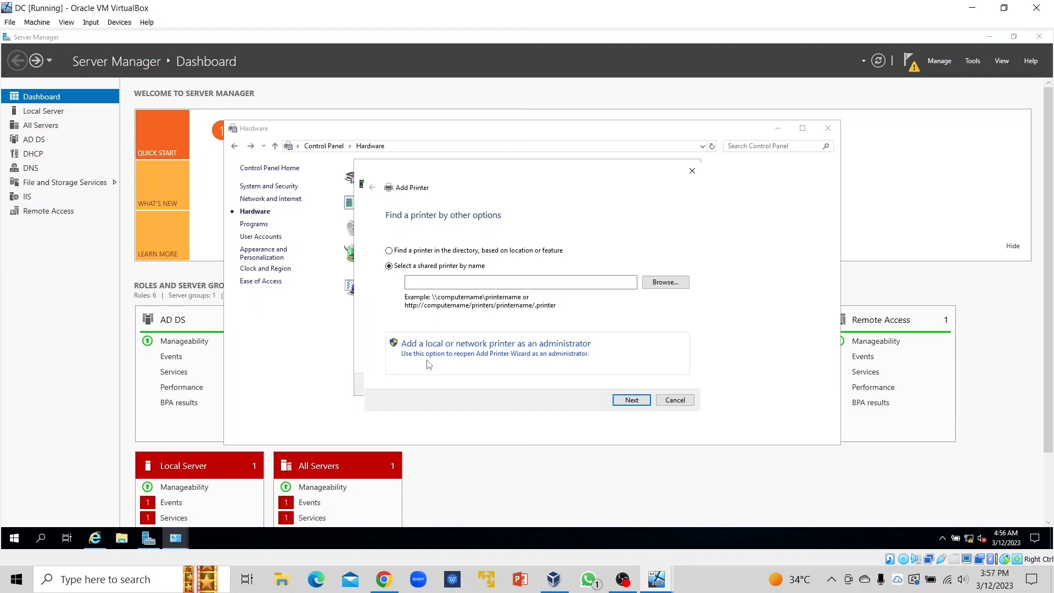
left_click(478, 352)
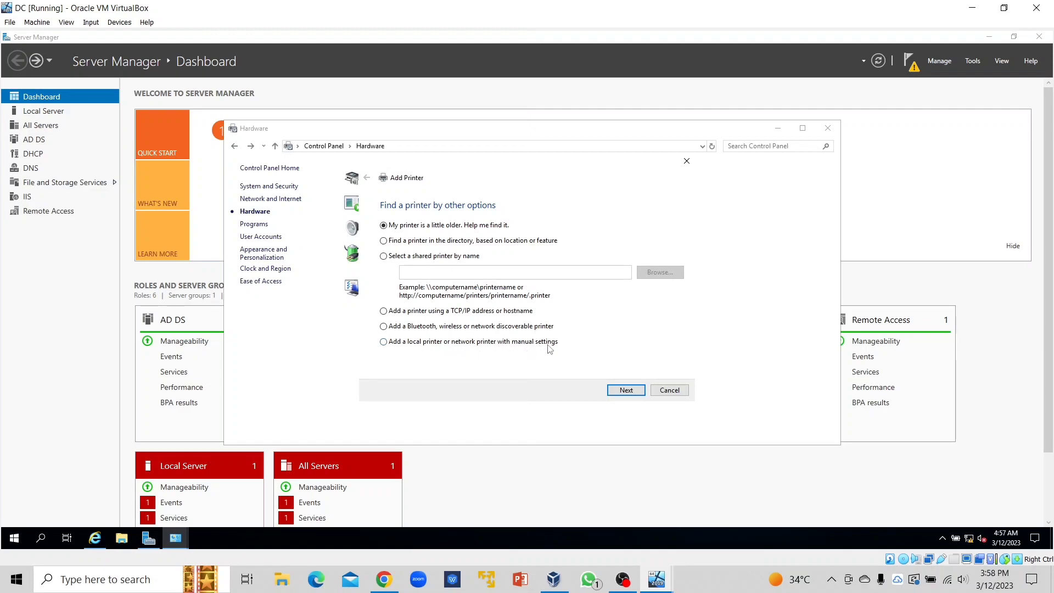
left_click(384, 341)
Keep the existing LPT1 (Printer Port) and select the Generic IBM Graphics 9pin driver
left_click(625, 393)
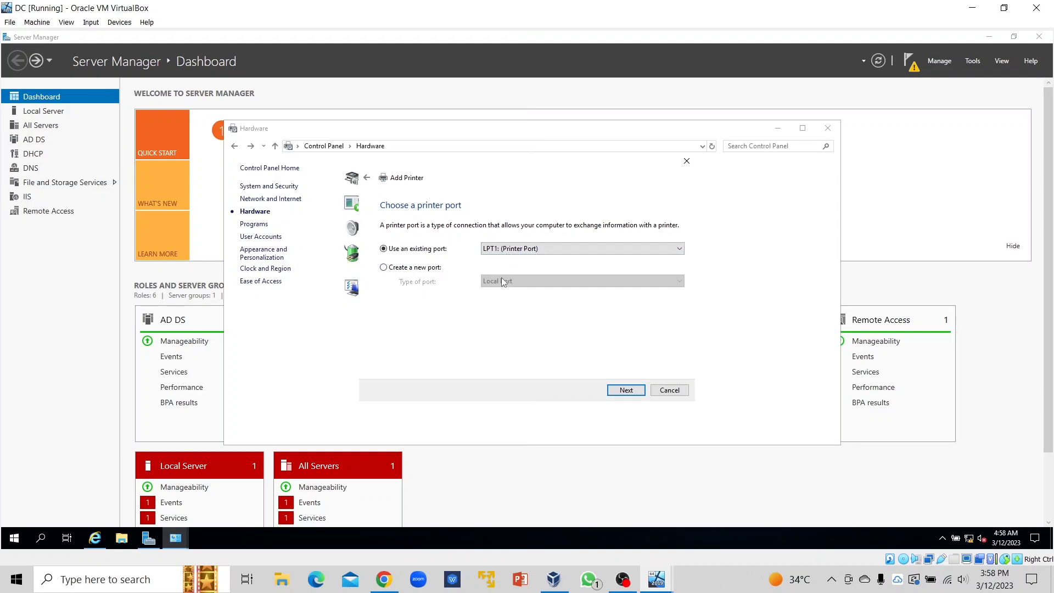
left_click(624, 391)
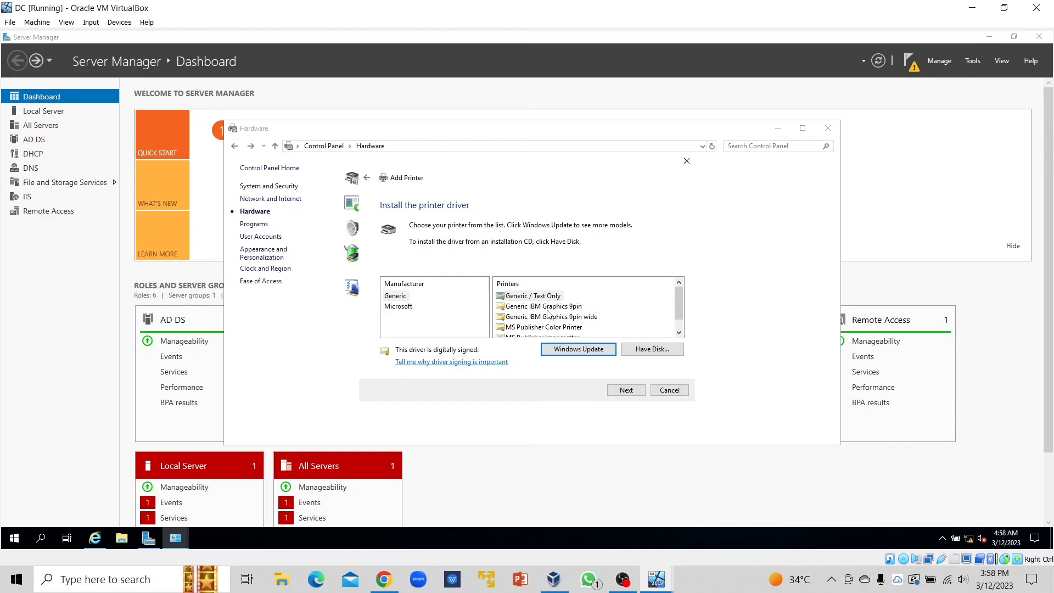
left_click(570, 307)
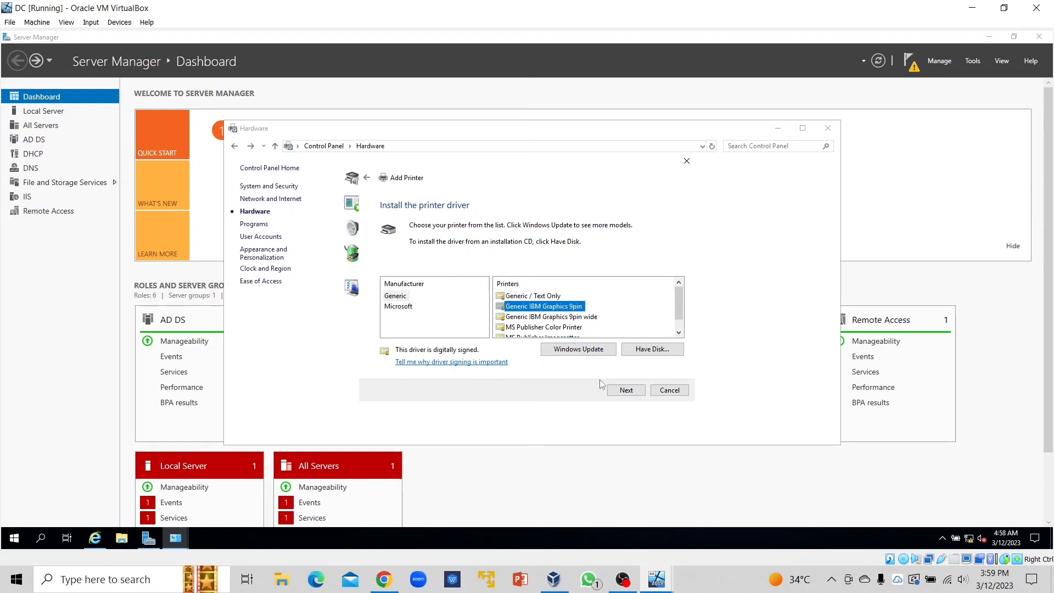
Accept the Generic IBM Graphics 9pin name, share it under the default share name, and finish
left_click(619, 391)
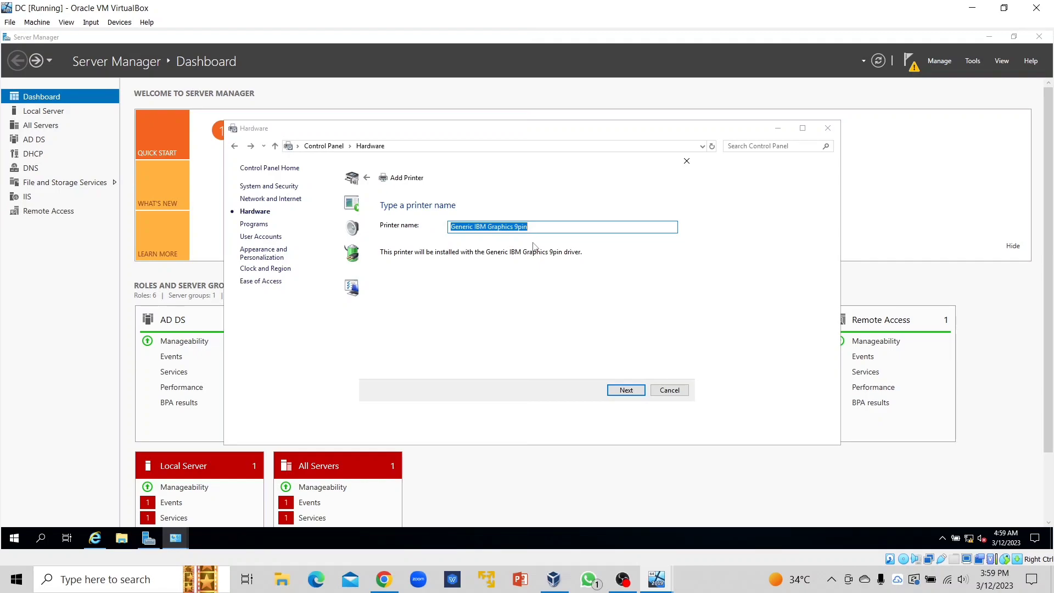
left_click(626, 389)
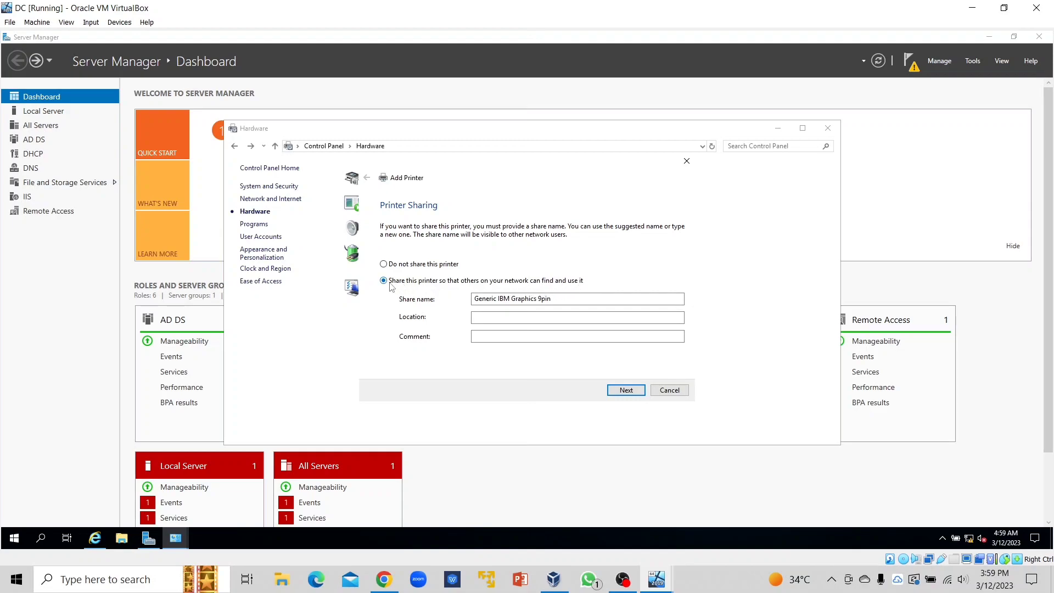
left_click(622, 391)
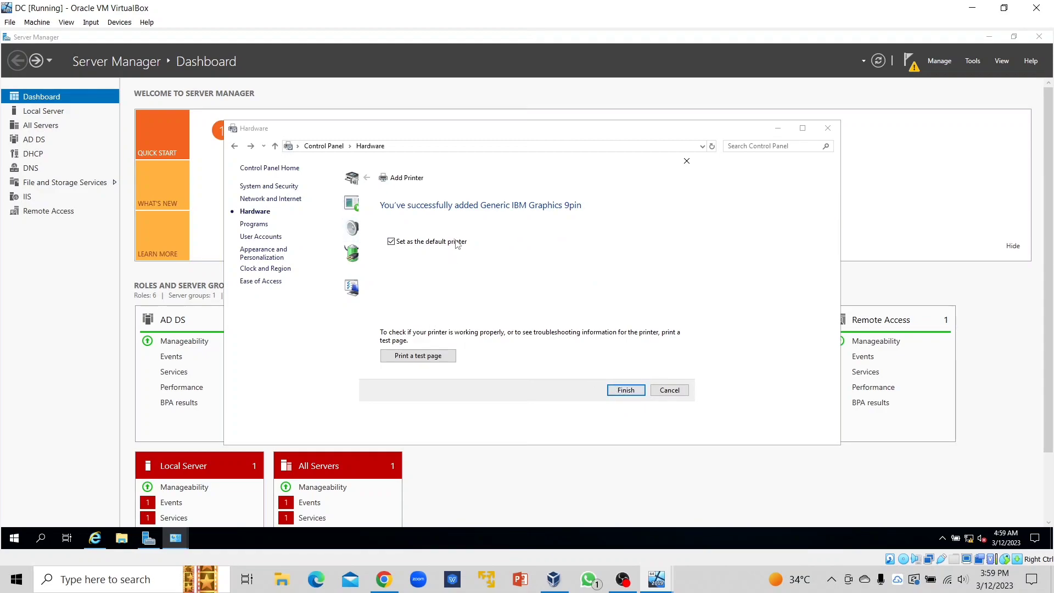
left_click(618, 391)
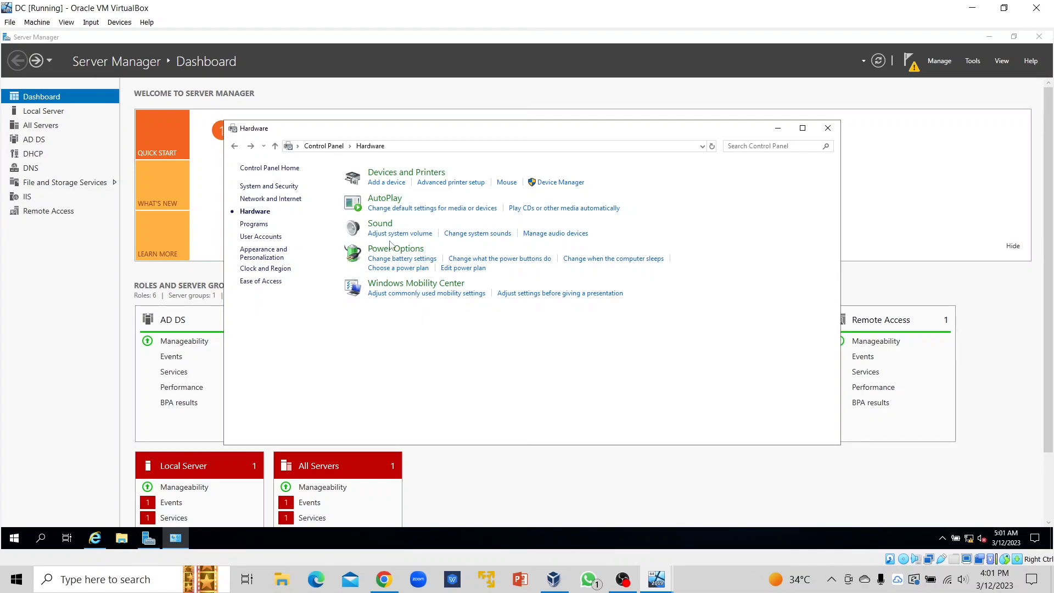
Open Devices and Printers and check the Generic IBM printer's device properties
left_click(395, 172)
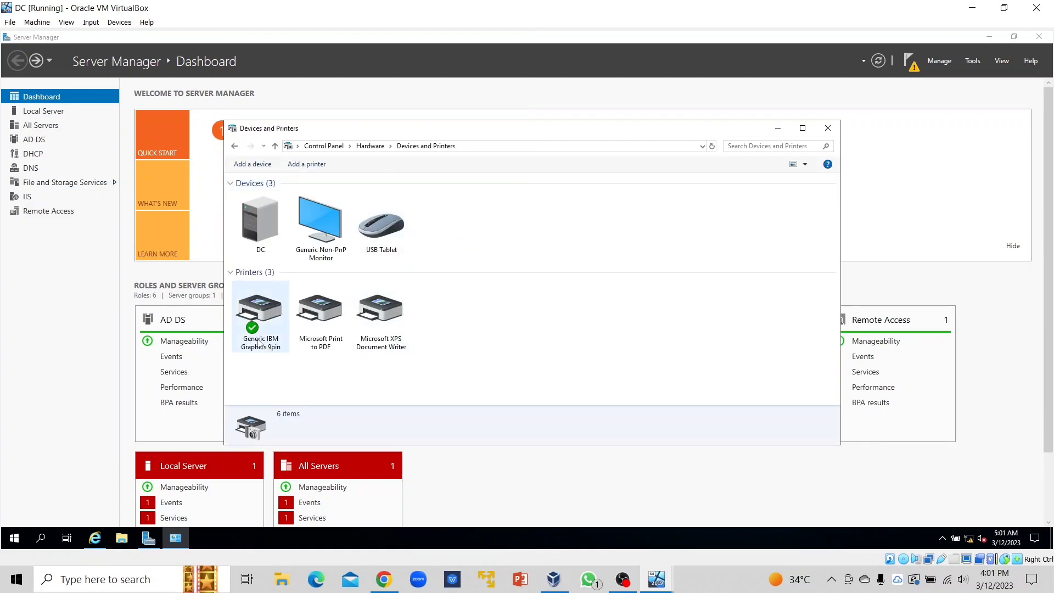
right_click(257, 334)
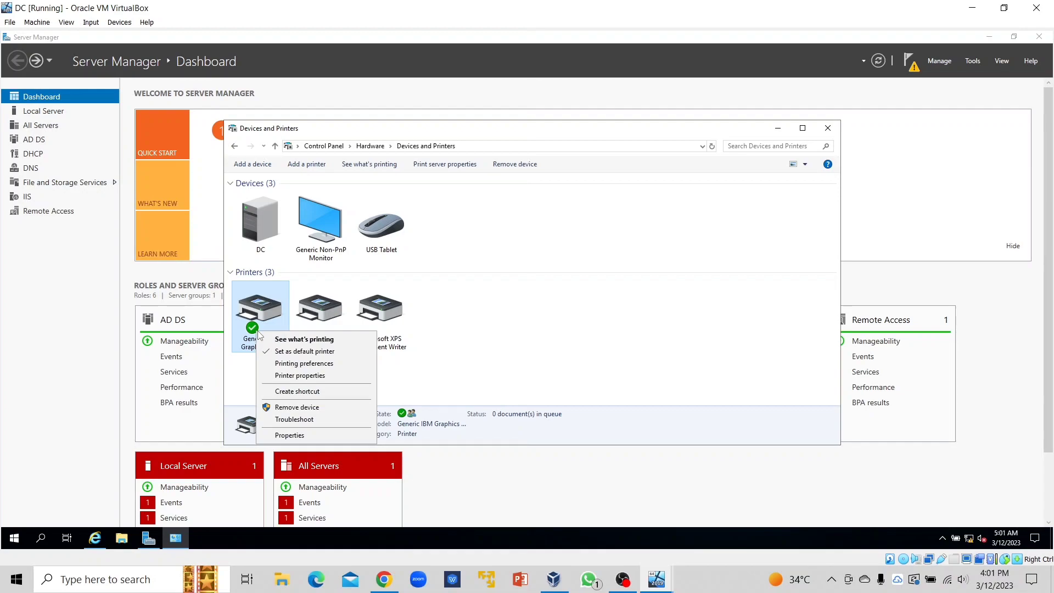
left_click(299, 436)
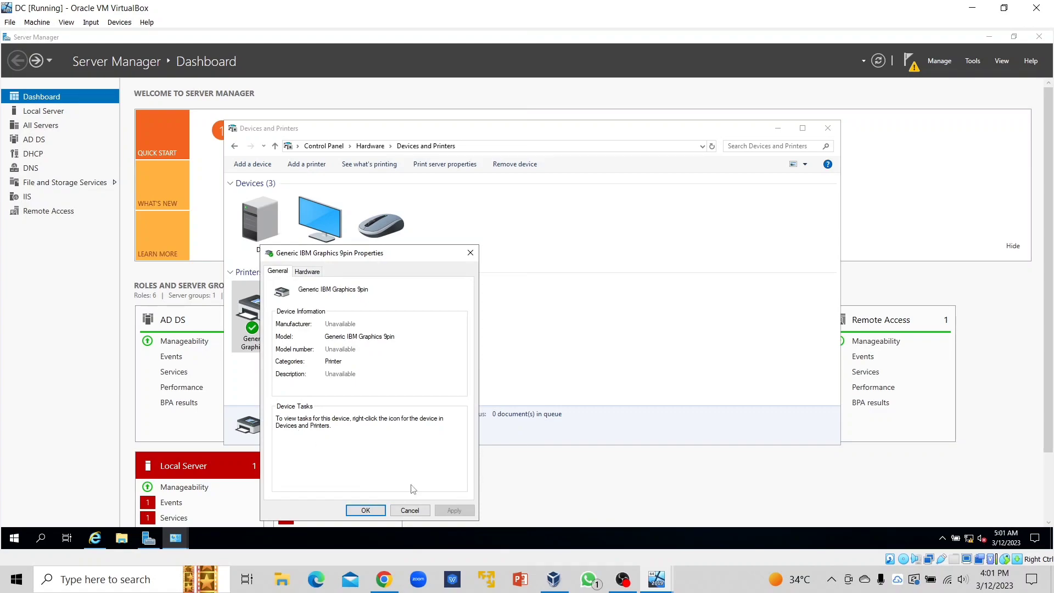
left_click(469, 253)
Enable 'List in the directory' on the Generic IBM Graphics 9pin printer's Sharing tab and save
right_click(272, 326)
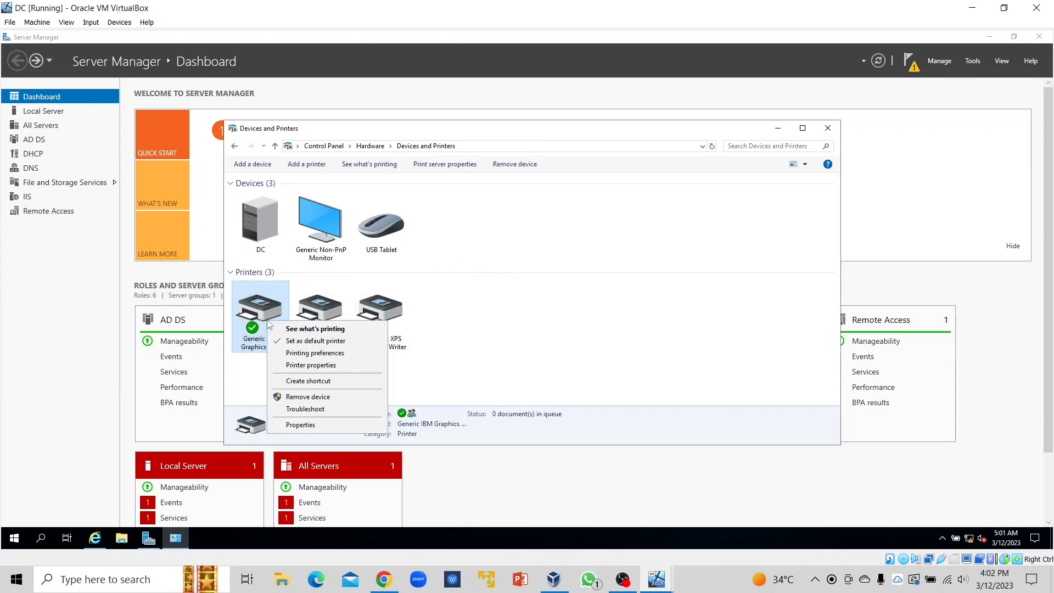
left_click(287, 366)
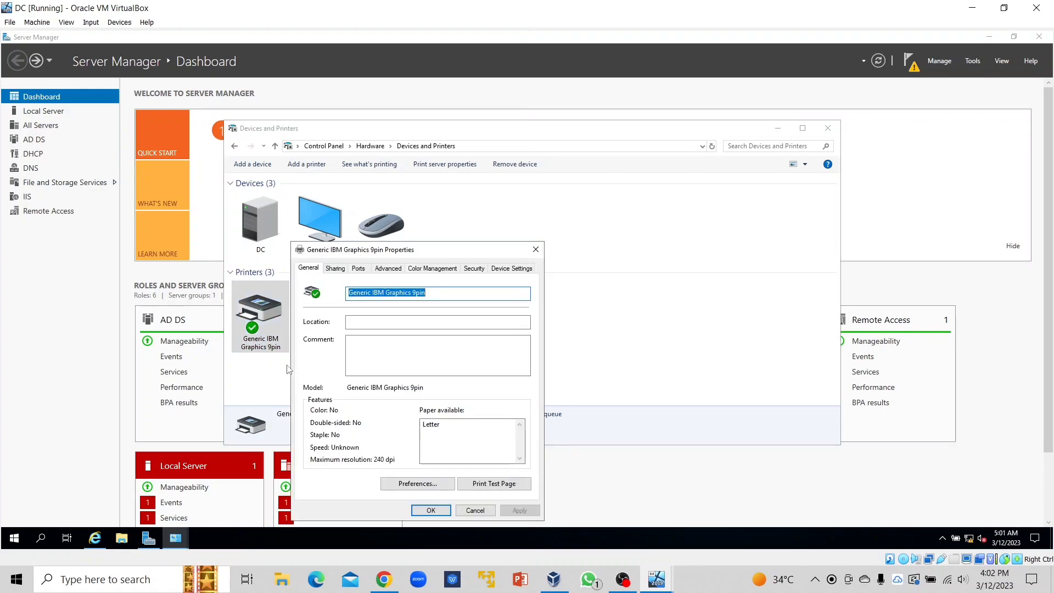
left_click(335, 269)
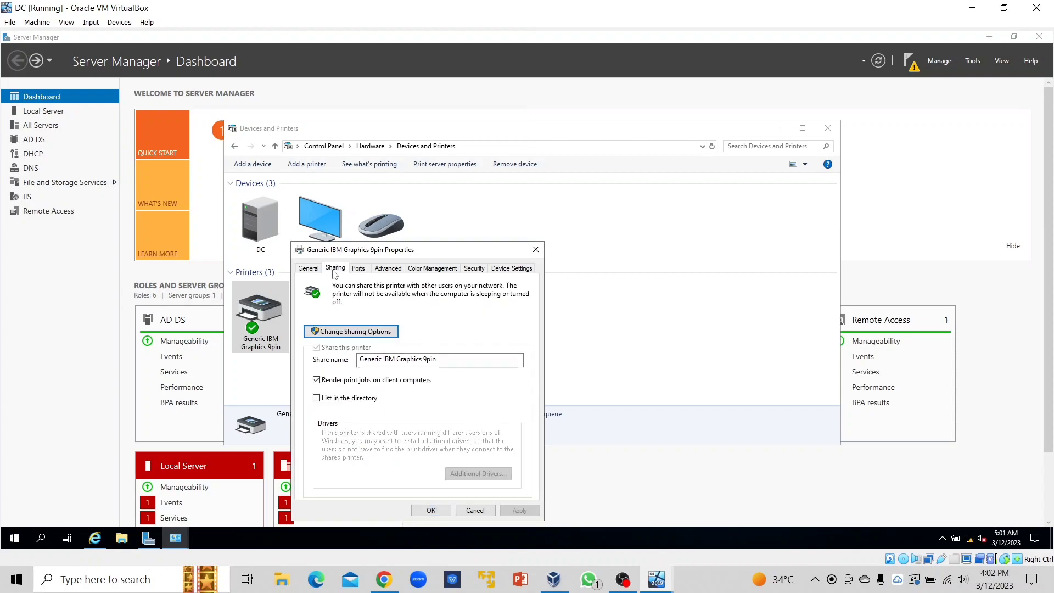
left_click(316, 398)
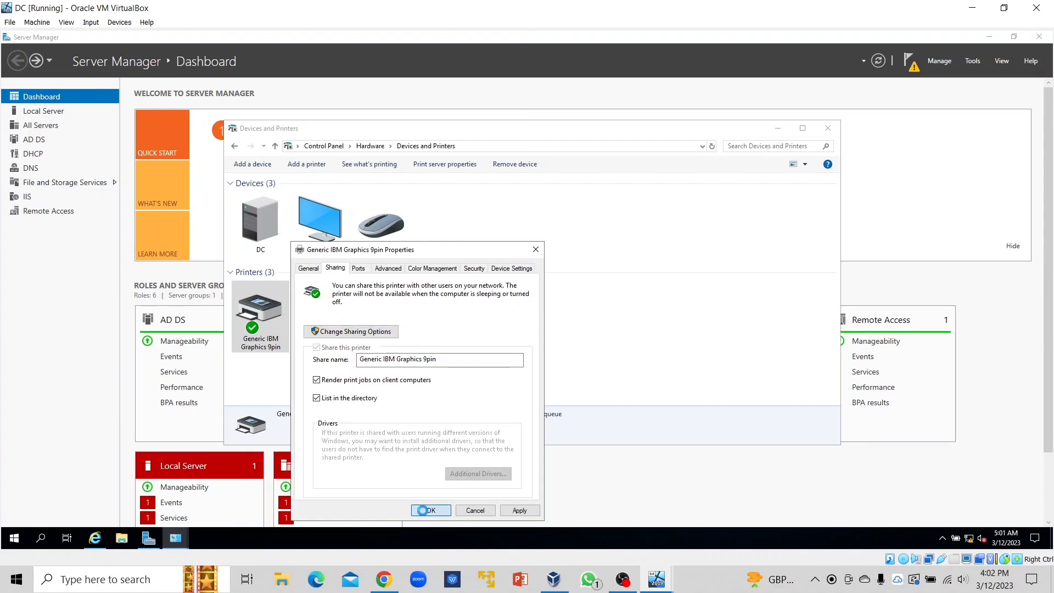
left_click(426, 511)
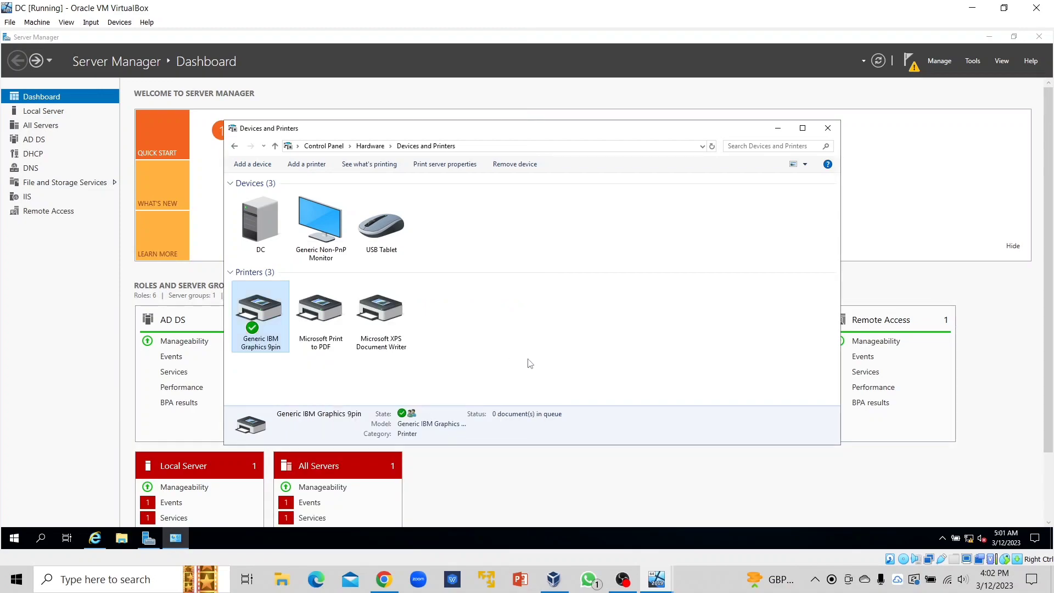
left_click(569, 353)
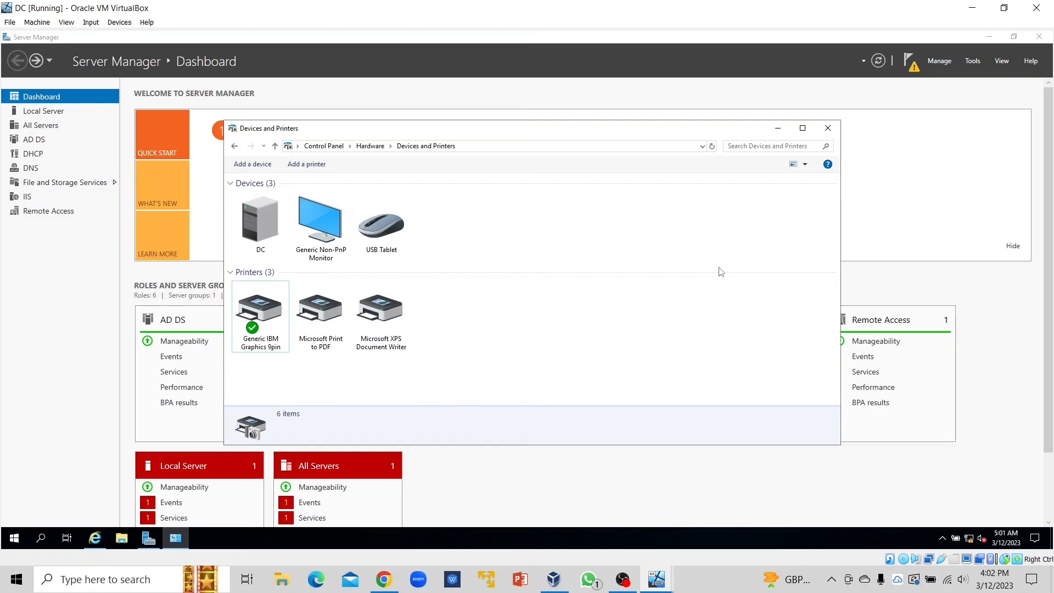
Close Devices and Printers and launch Group Policy Management from Server Manager's Tools menu
left_click(829, 130)
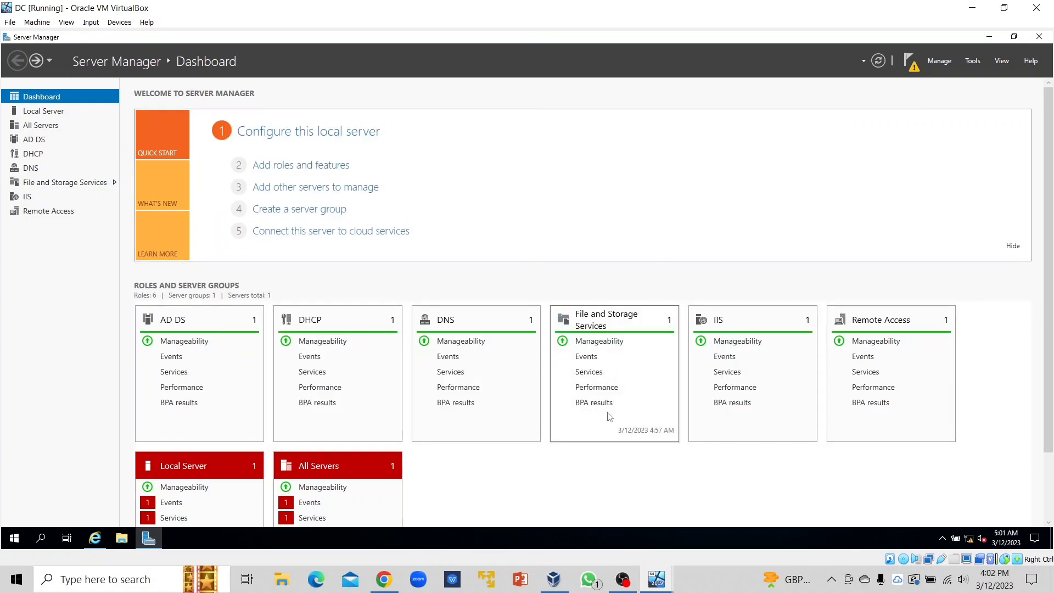
left_click(972, 62)
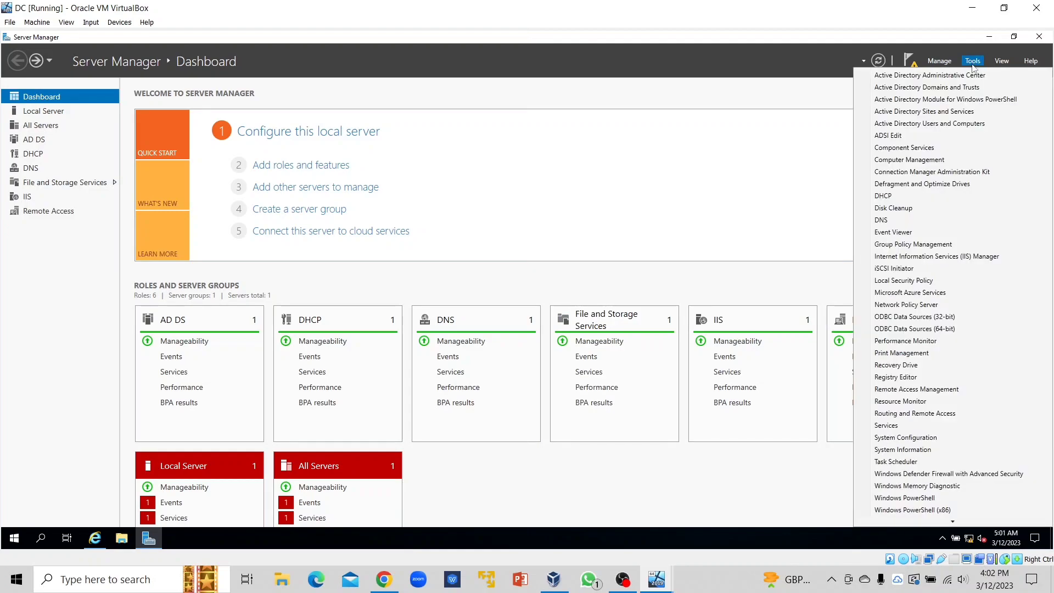
left_click(912, 245)
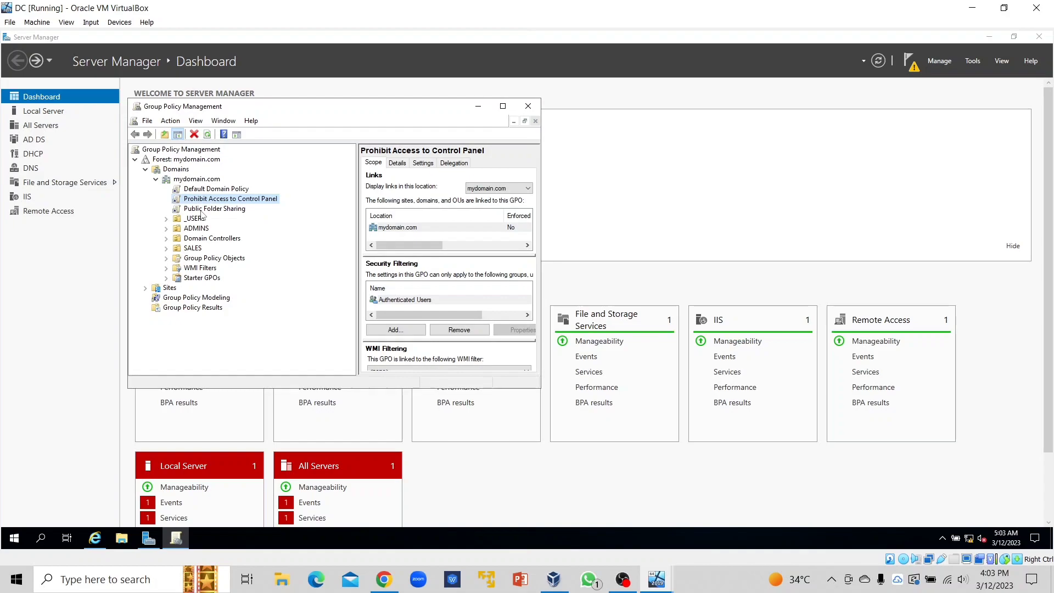
Create a GPO named 'Printer Setup' in mydomain.com and link it there
right_click(191, 180)
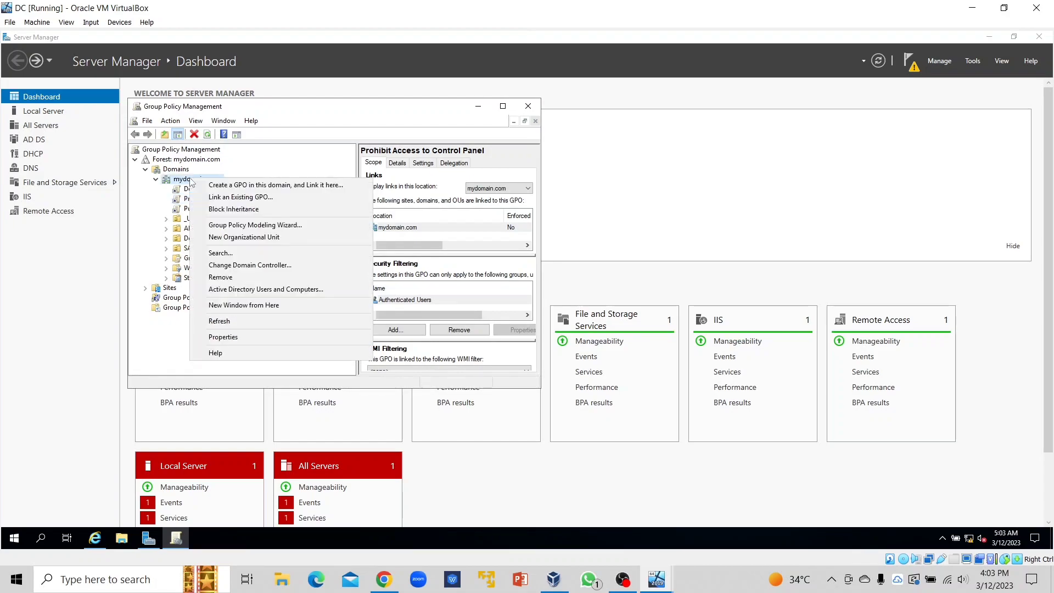
left_click(213, 186)
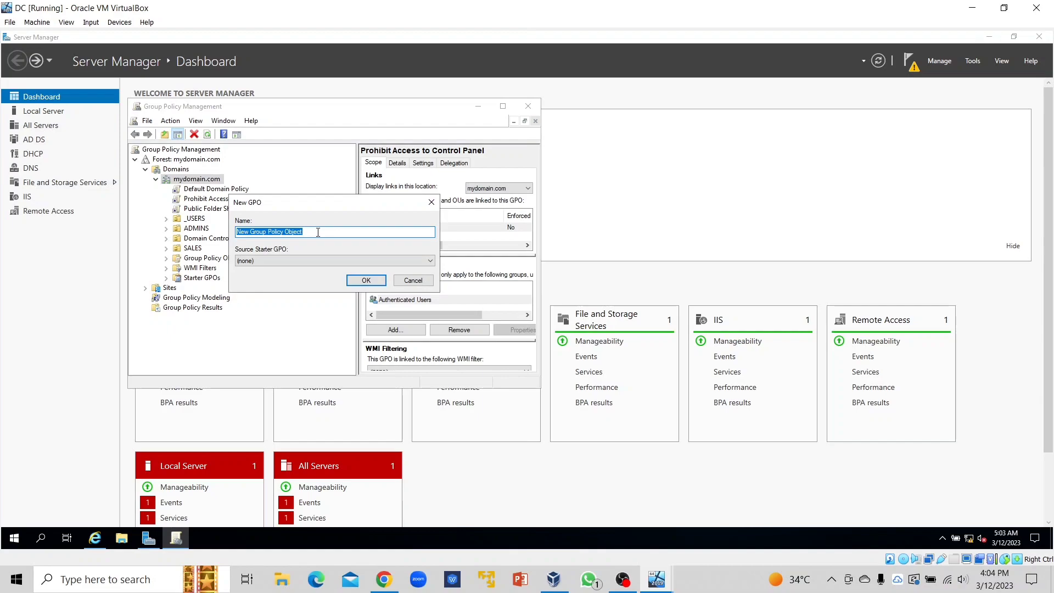
type("Printer Setup")
left_click(352, 282)
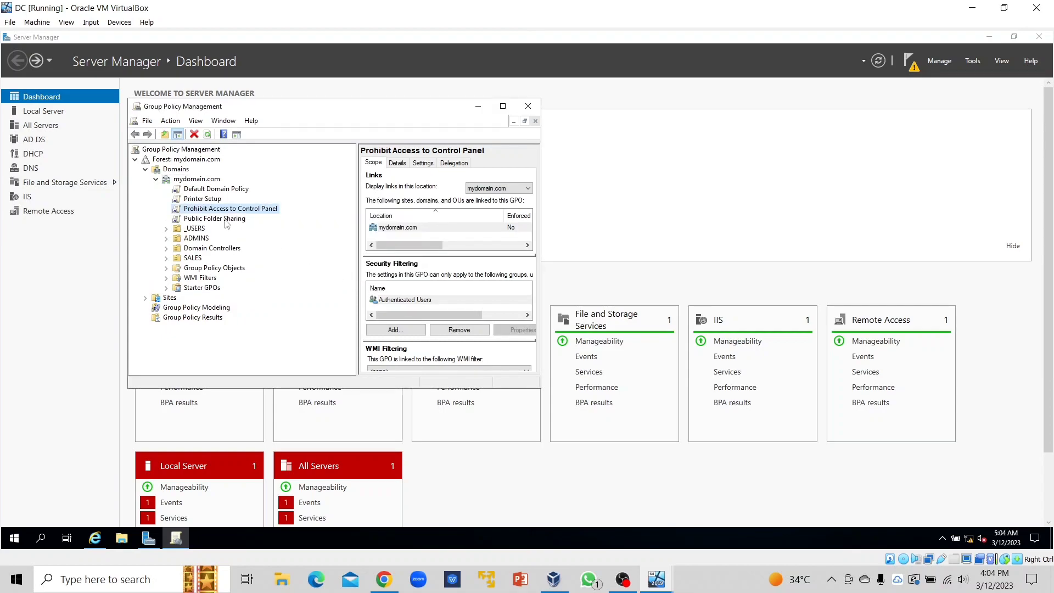
Edit the Printer Setup GPO and open User Configuration > Preferences > Control Panel Settings > Printers to add an entry
right_click(200, 200)
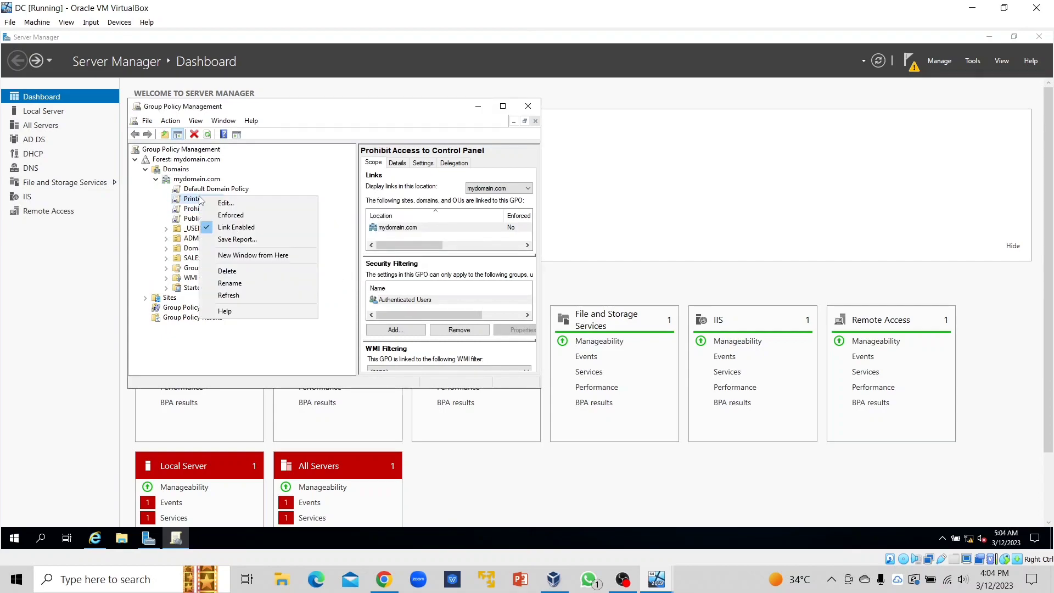
left_click(218, 202)
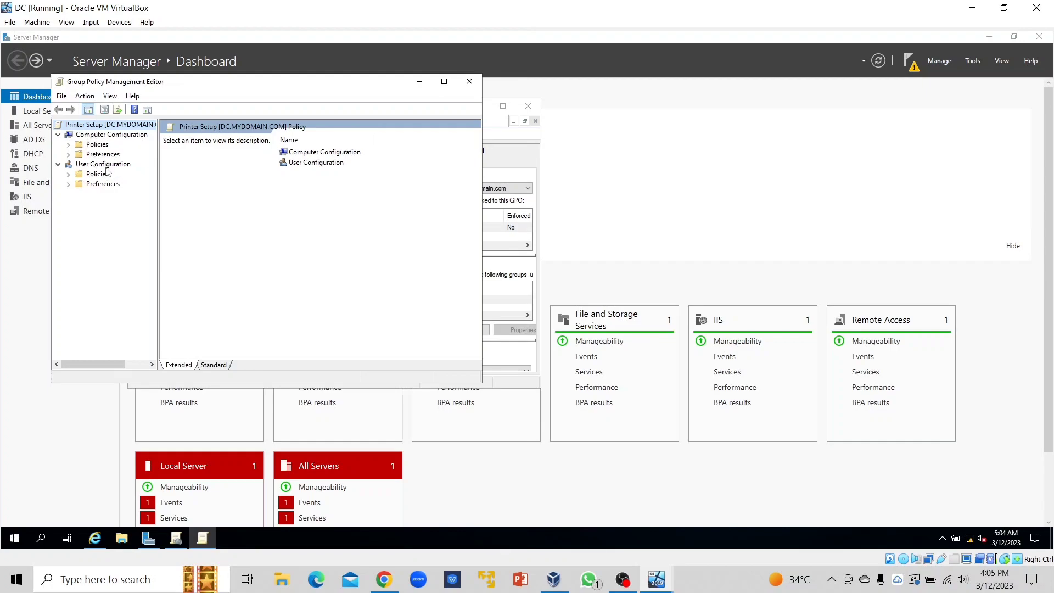
left_click(69, 184)
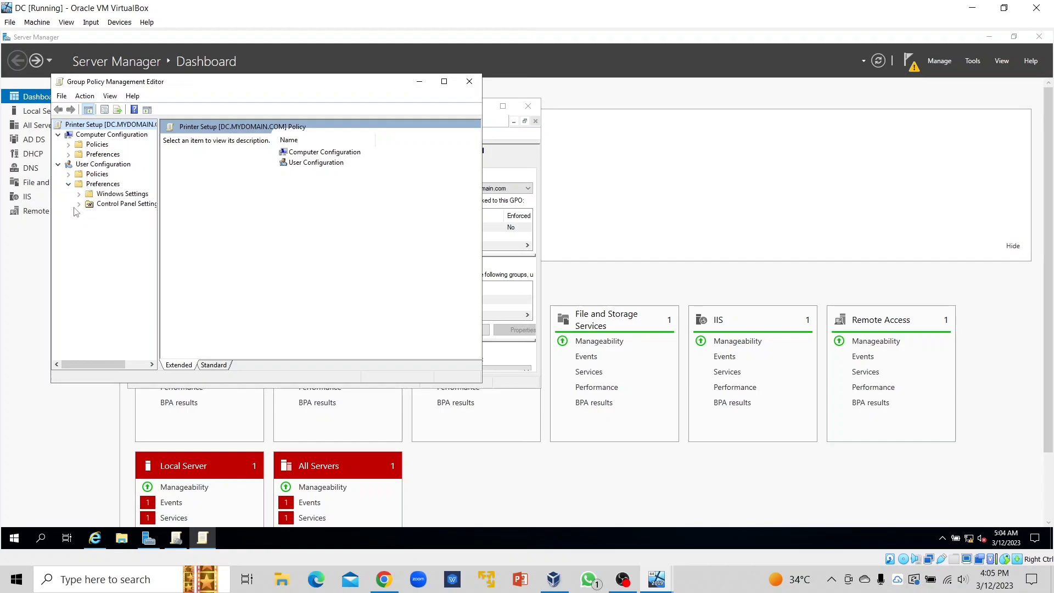
left_click(80, 204)
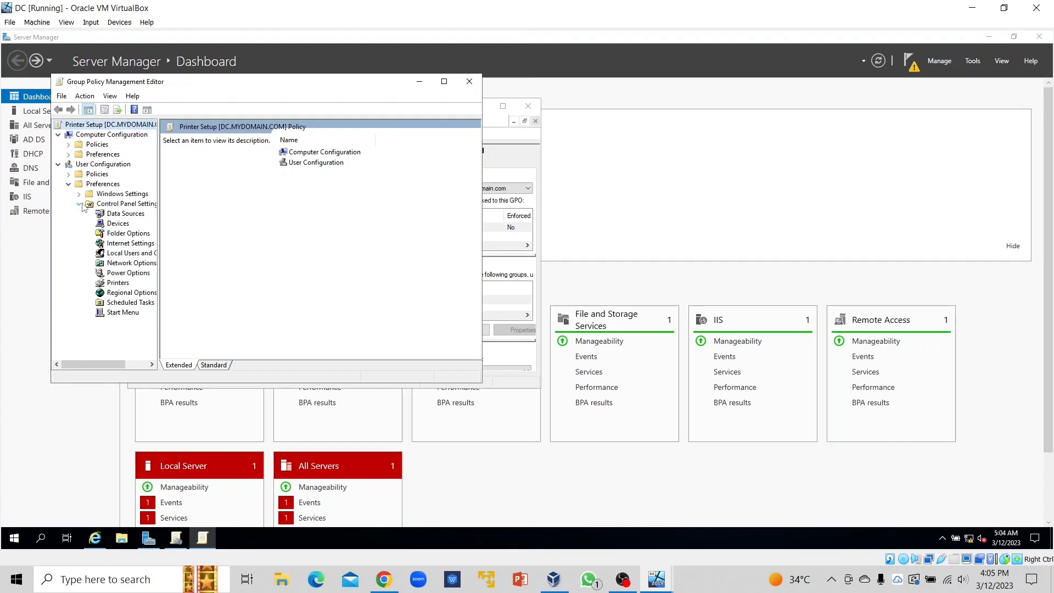
left_click(117, 283)
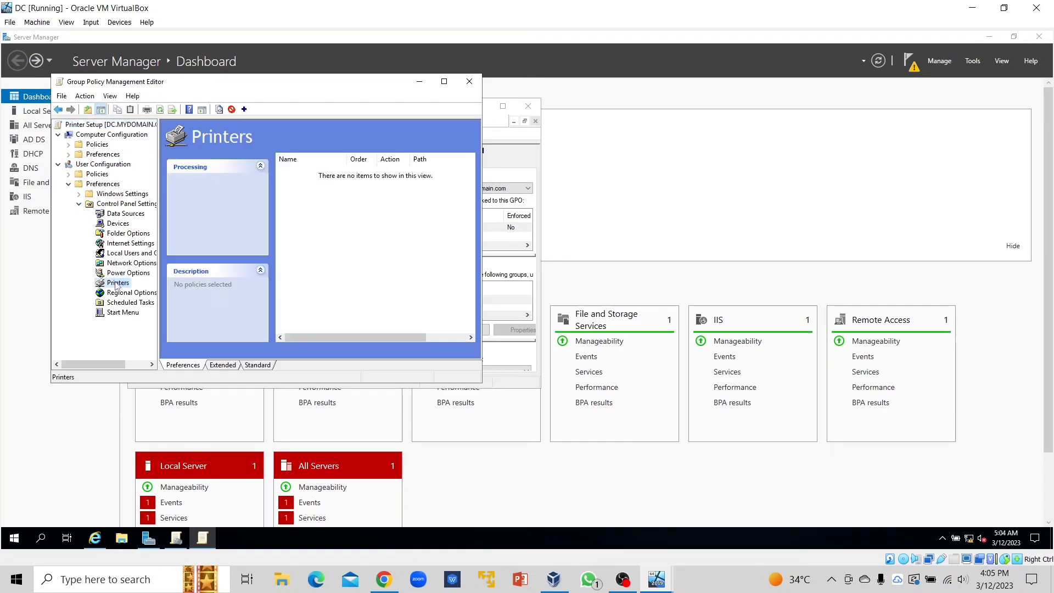
right_click(353, 233)
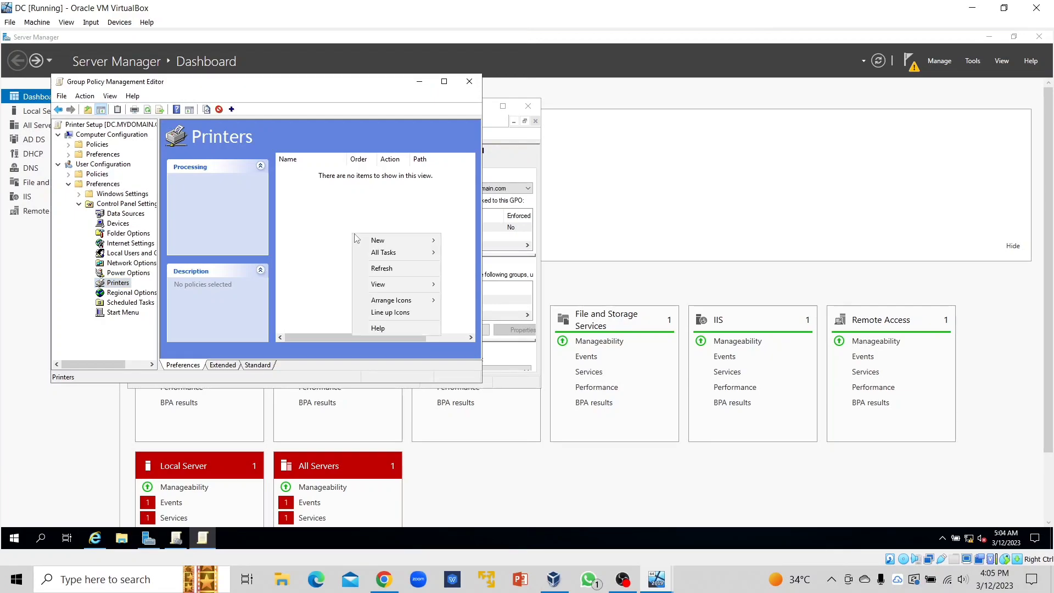
mouse_move(363, 245)
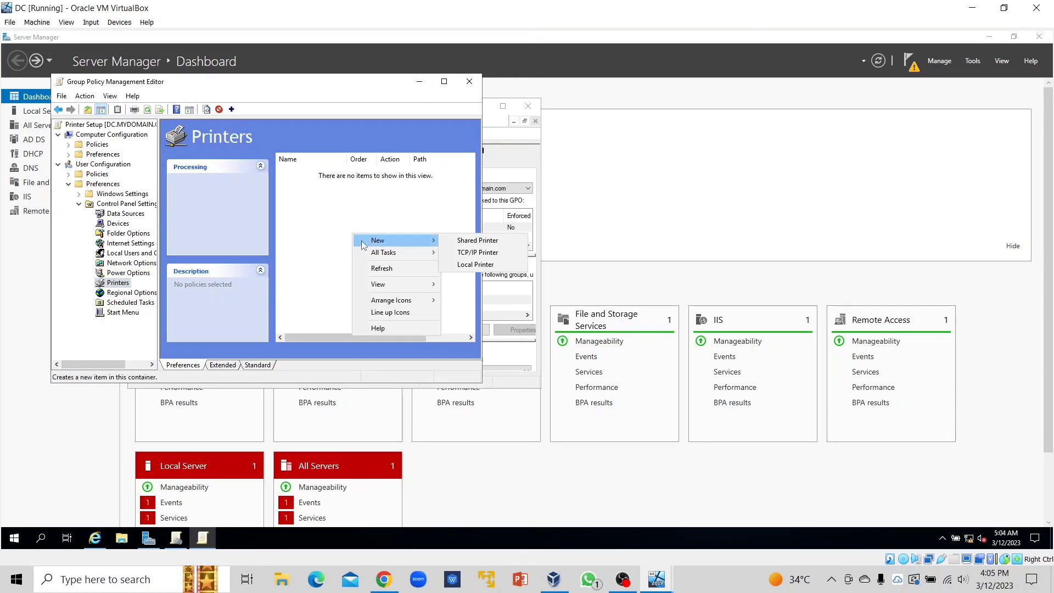
Add a shared printer preference for \\DC\Generic IBM Graphics 9pin, found via directory search, with action Update
left_click(470, 242)
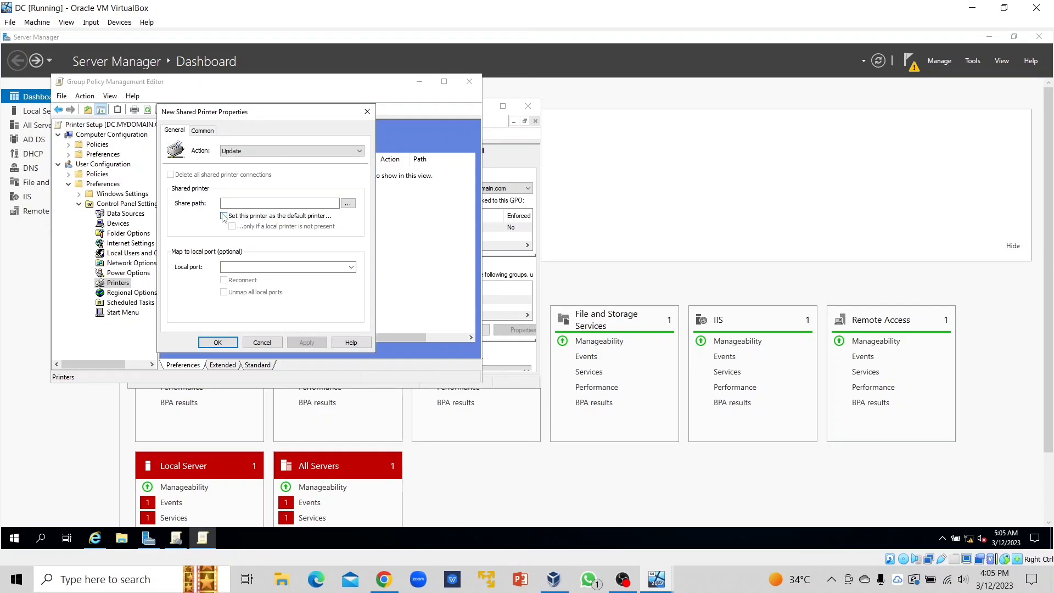
left_click(347, 204)
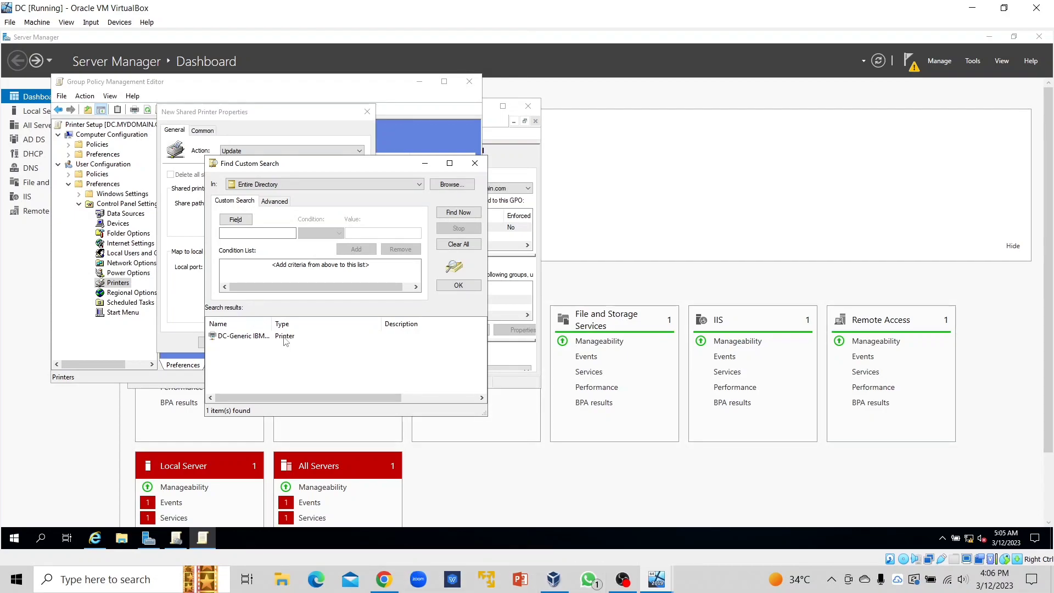
left_click(285, 337)
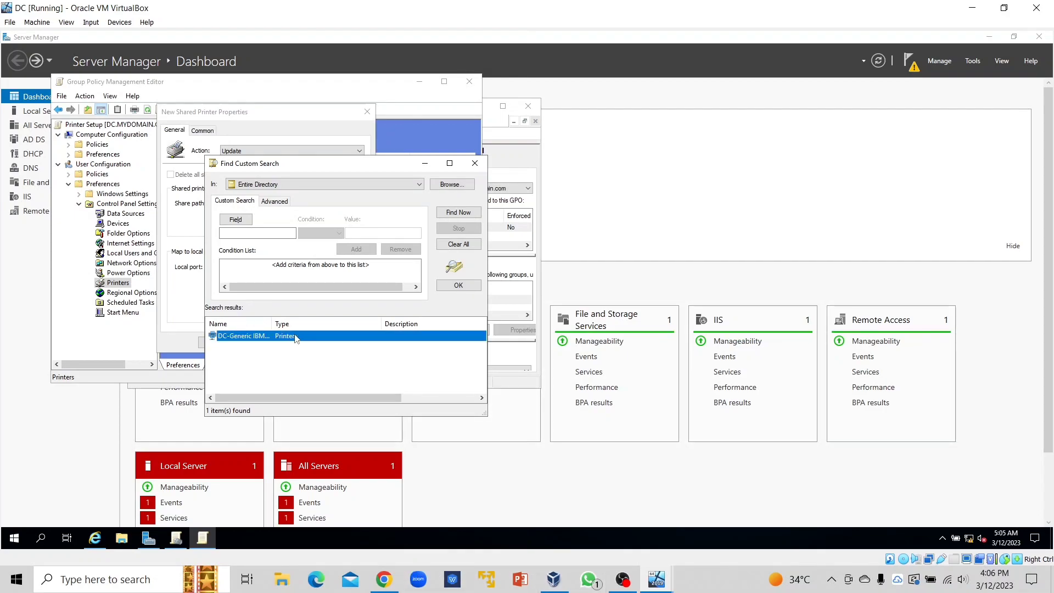
left_click(458, 285)
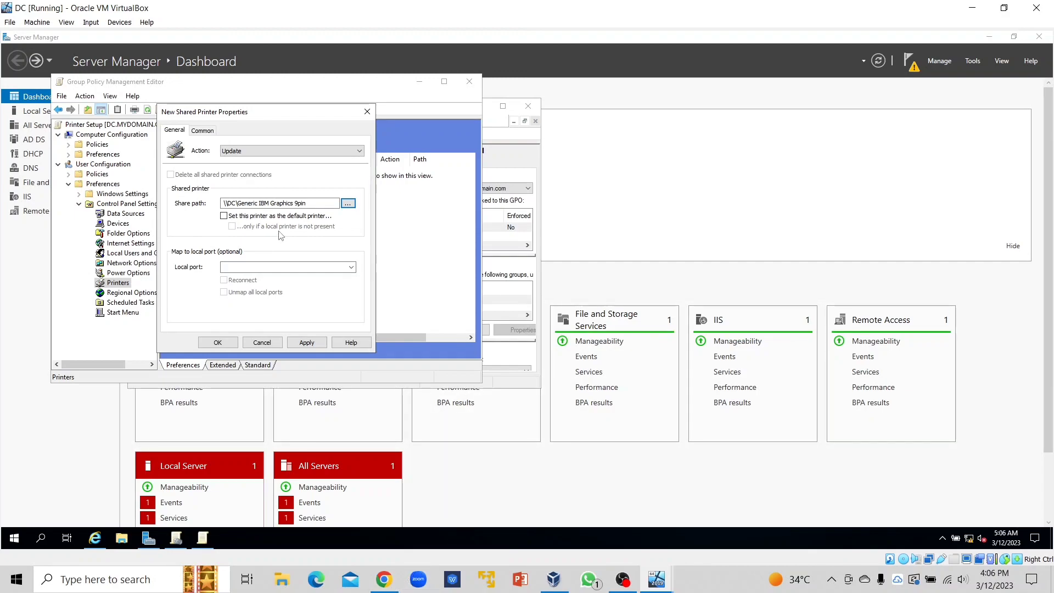
left_click(217, 343)
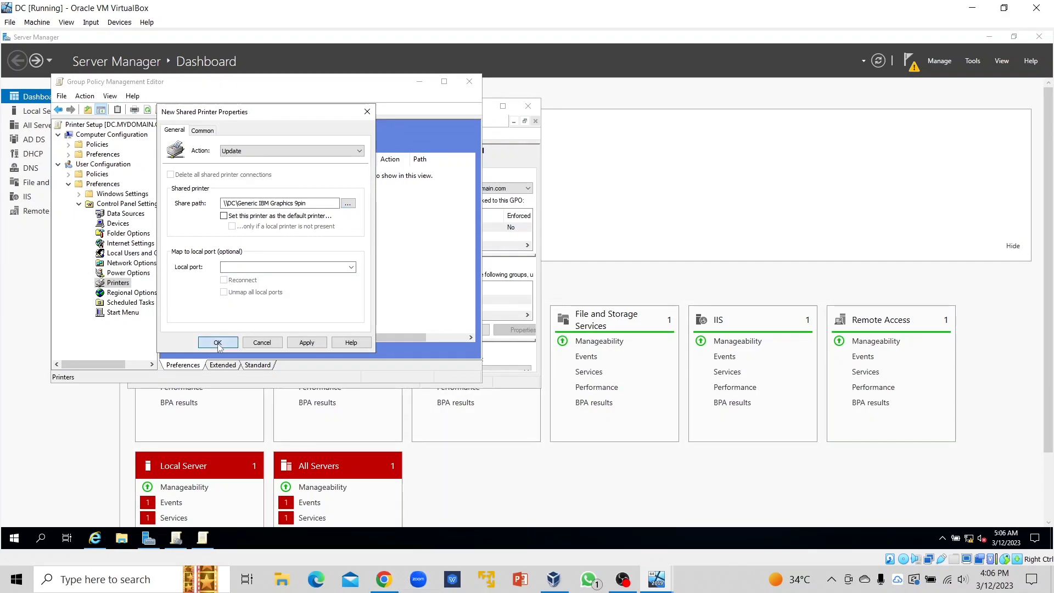
Close the Group Policy Management Editor and Group Policy Management windows, returning to the Server Manager Dashboard
left_click(475, 81)
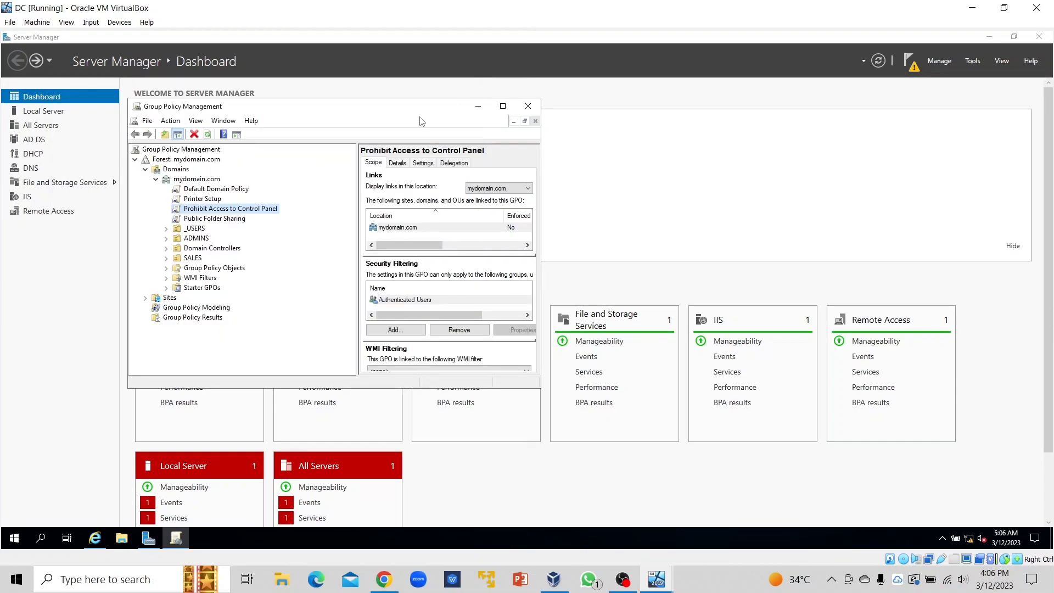
left_click(528, 107)
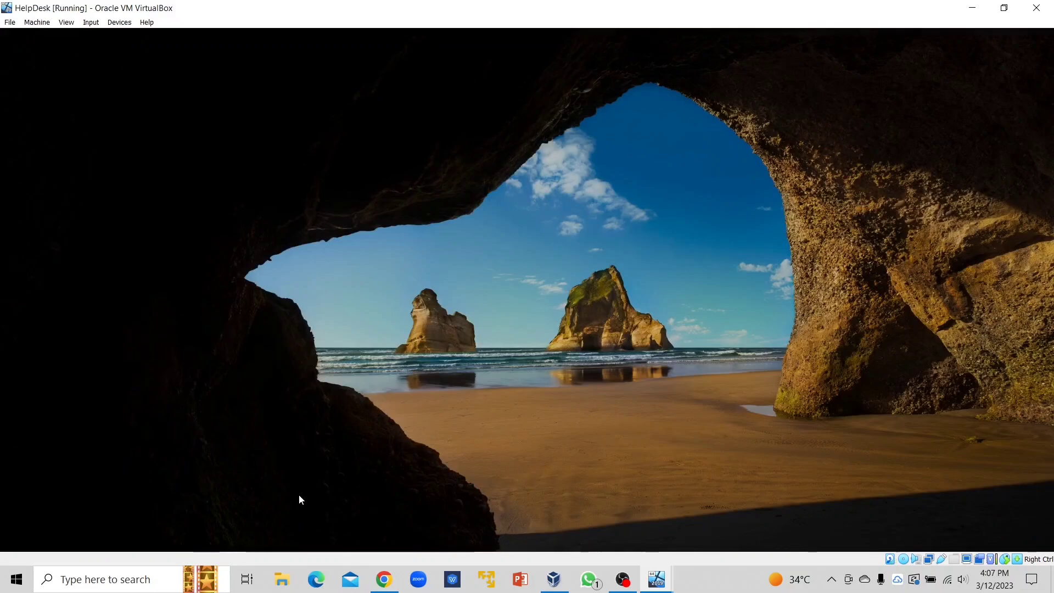
Sign in to the HelpDesk client as the other domain user with the account password
left_click(299, 497)
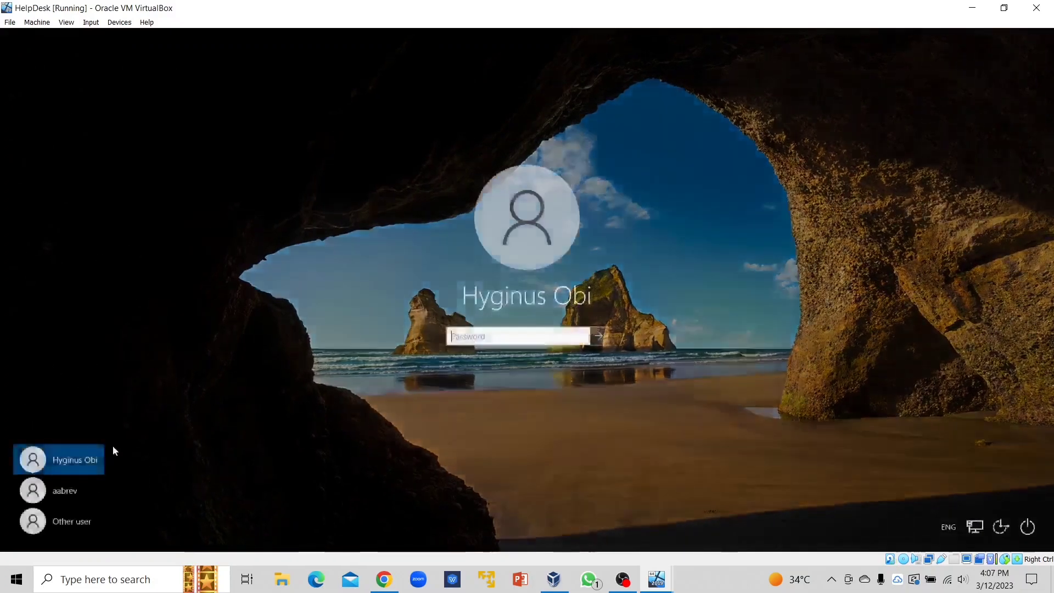
left_click(45, 496)
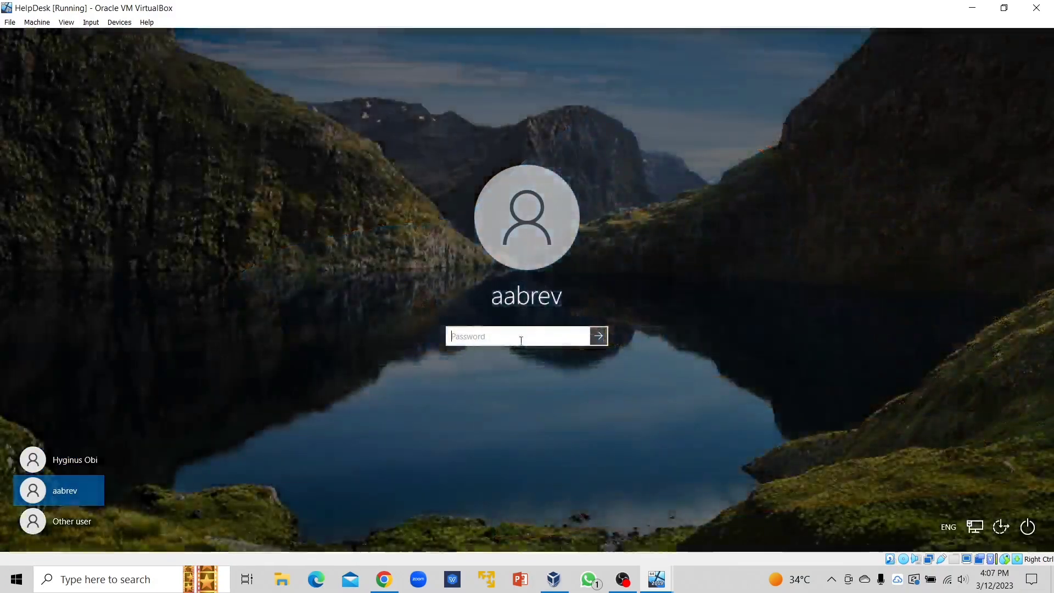
type("a")
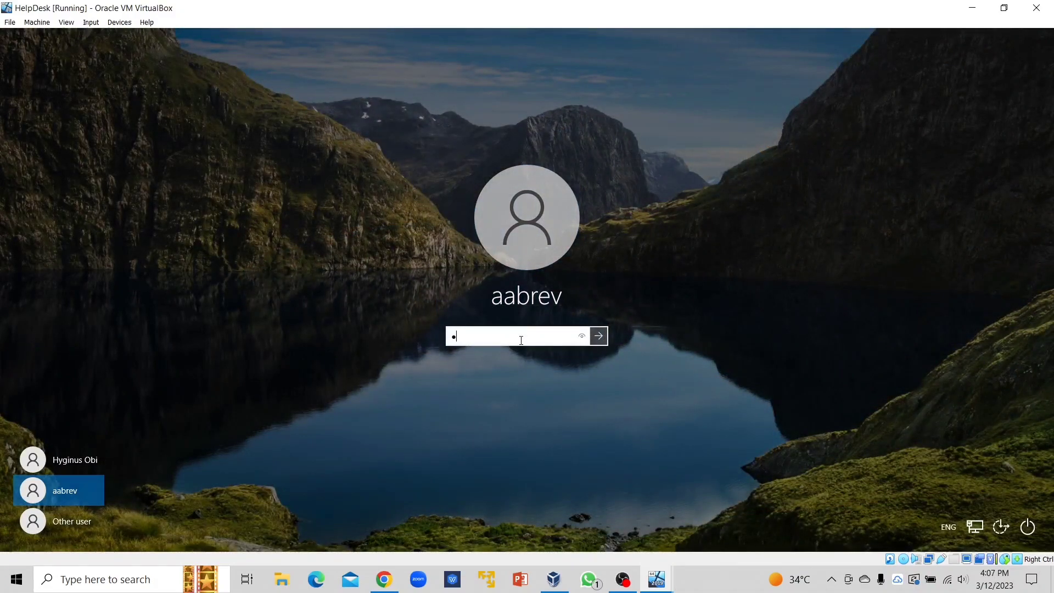
key("BackSpace")
type("*****")
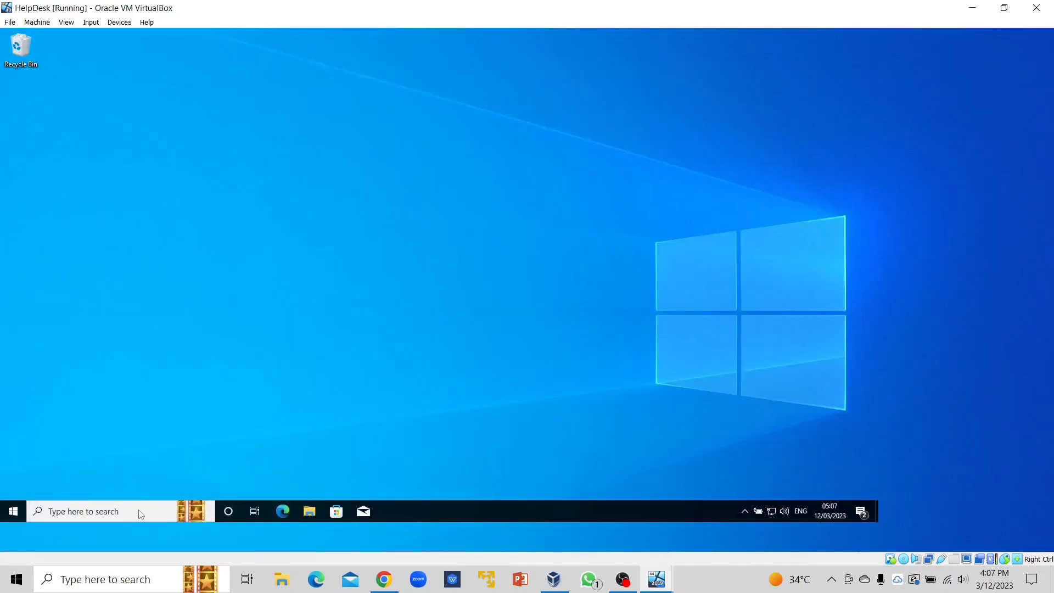
Open Command Prompt and run gpupdate /force to refresh Group Policy
left_click(88, 542)
type("cmd")
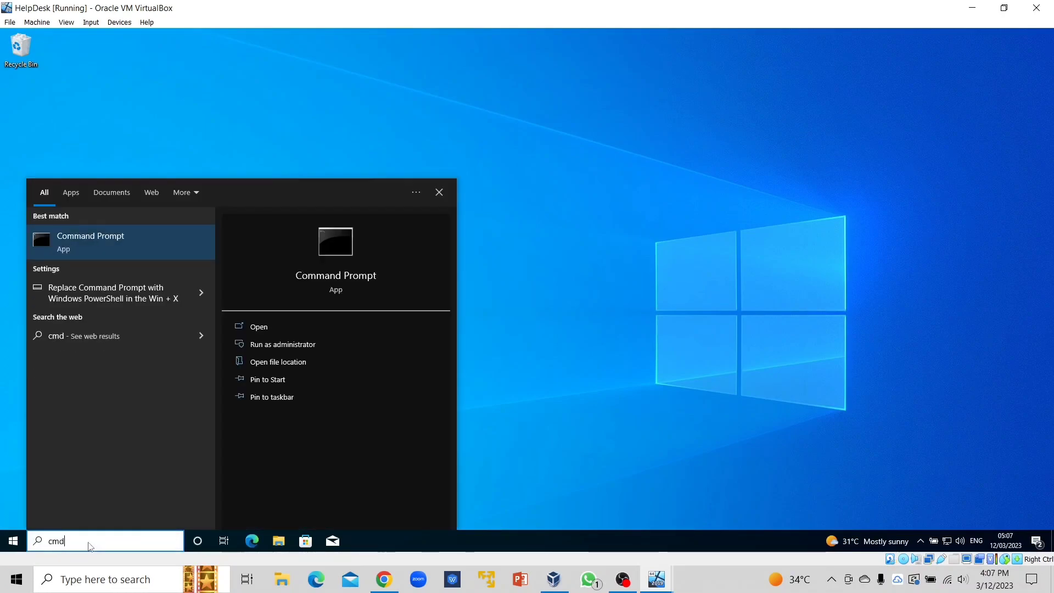
key("Return")
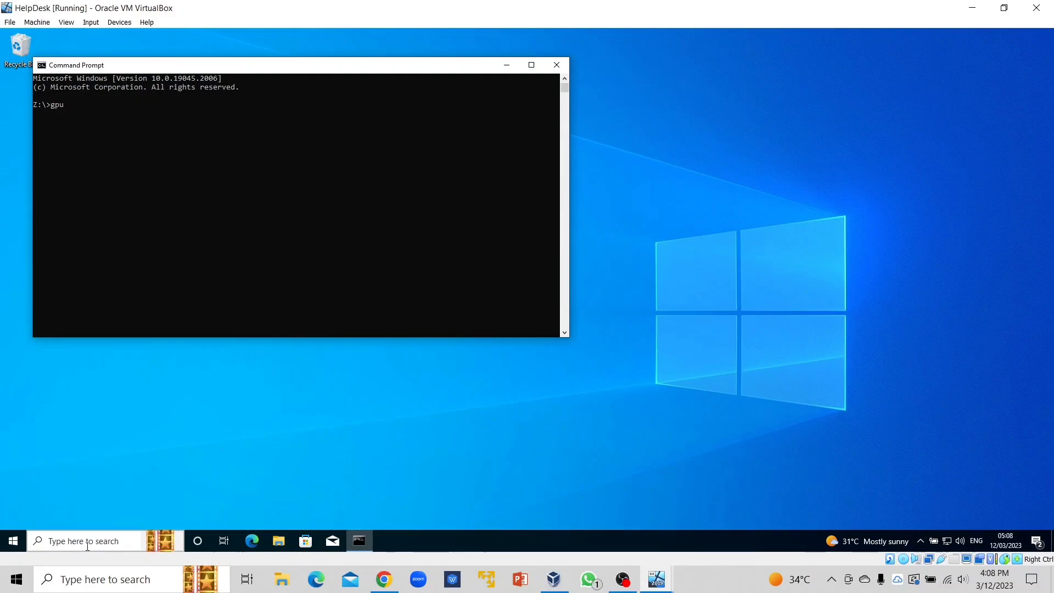
type("gpupdate")
type("/force")
key("Return")
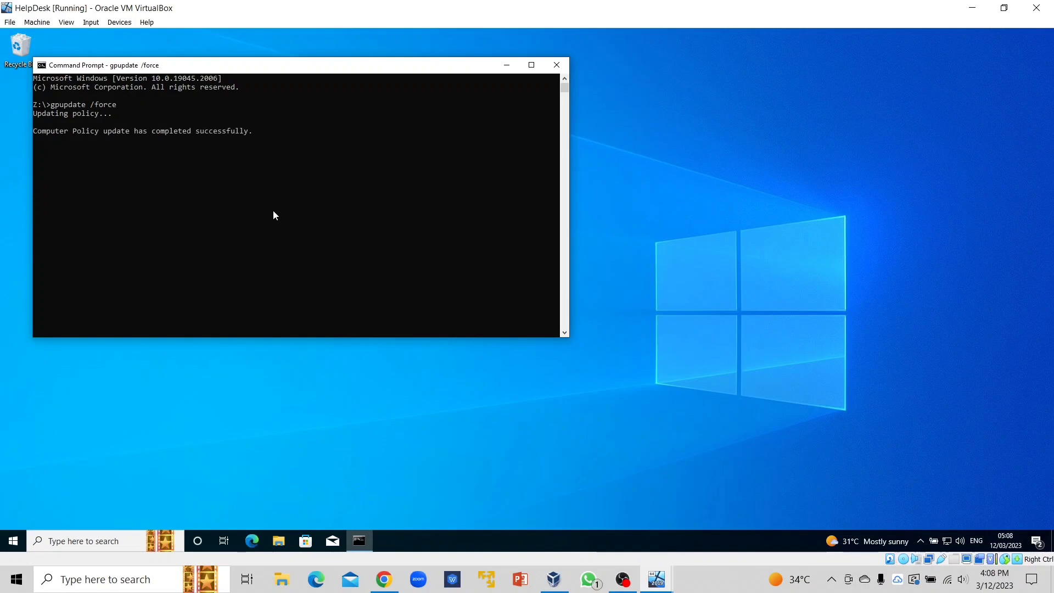
Close Command Prompt and start a Notepad document containing the word 'text'
left_click(557, 65)
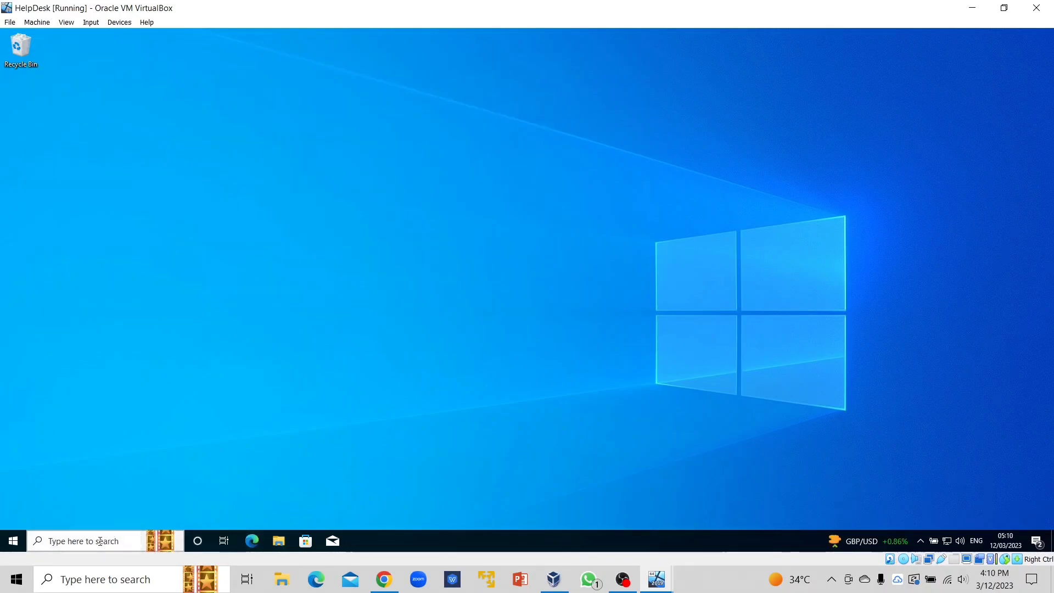
left_click(101, 544)
type("note")
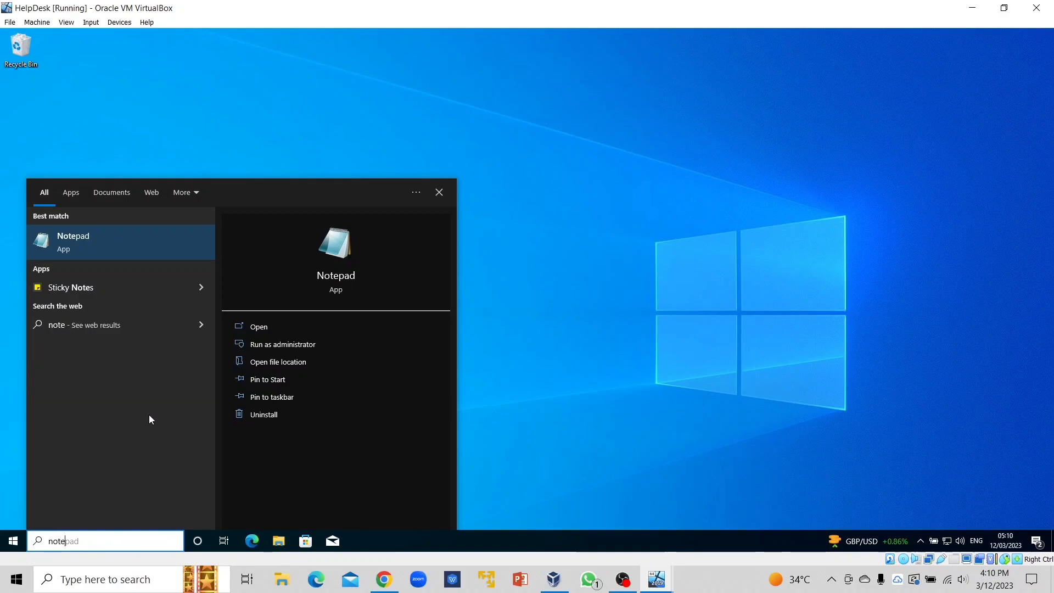
left_click(351, 277)
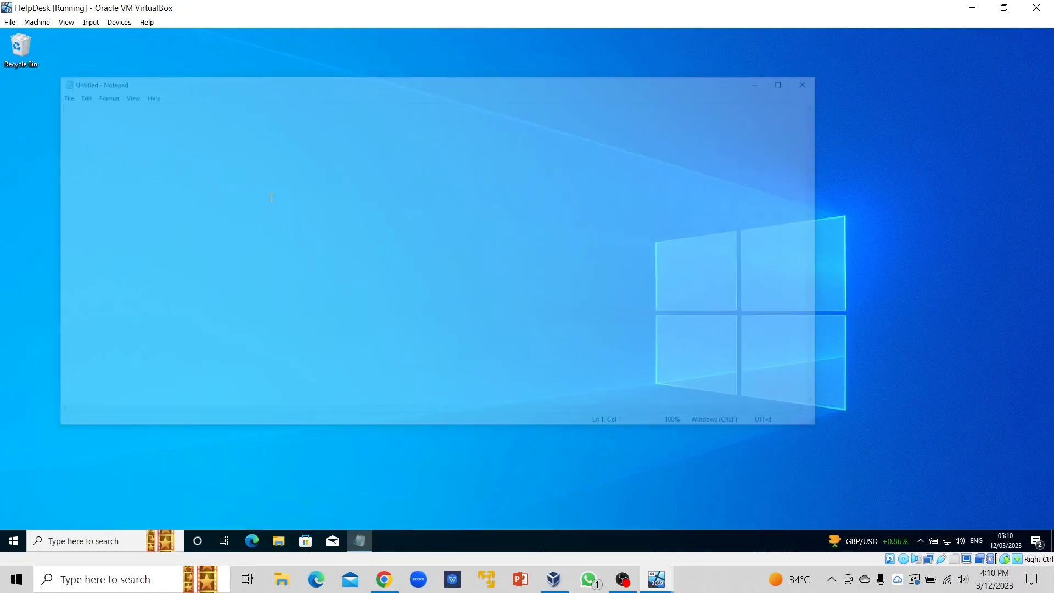
type("text")
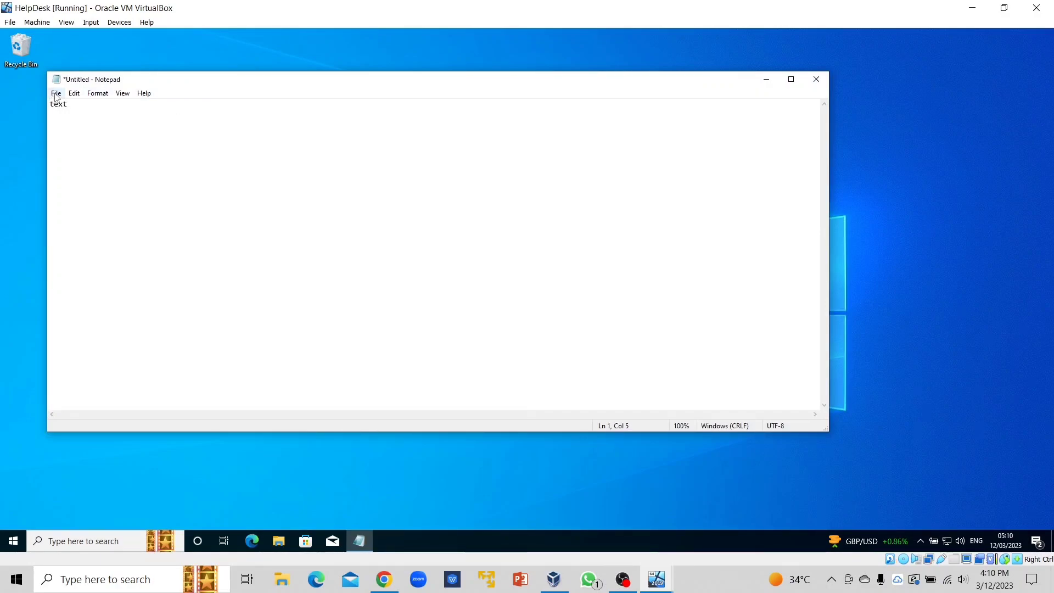
Check that Generic IBM Graphics 9pin on DC is listed in Notepad's Print dialog, cancel, and close Notepad
left_click(74, 94)
left_click(56, 95)
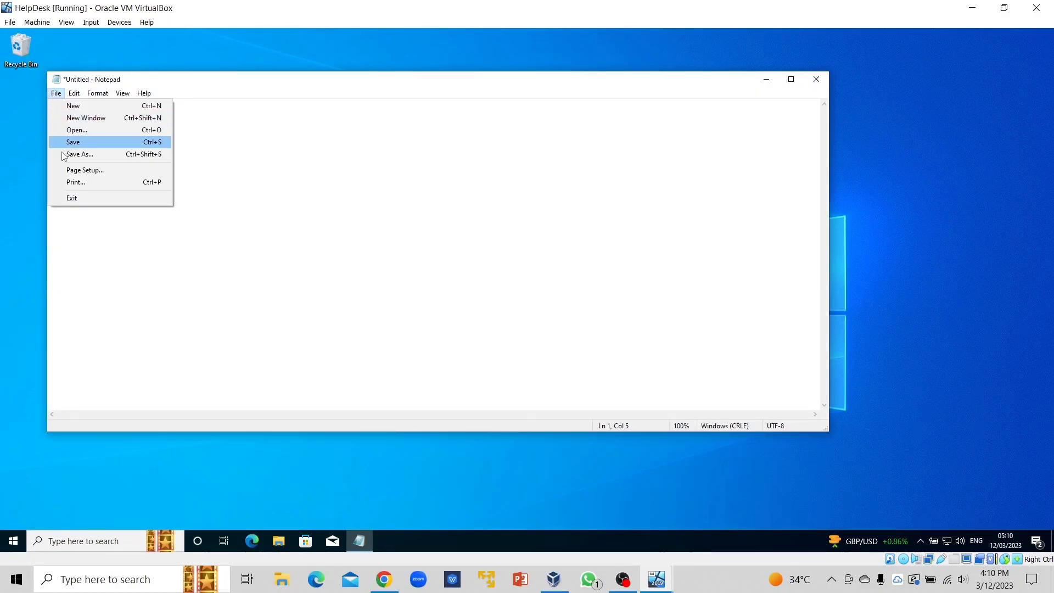
left_click(70, 182)
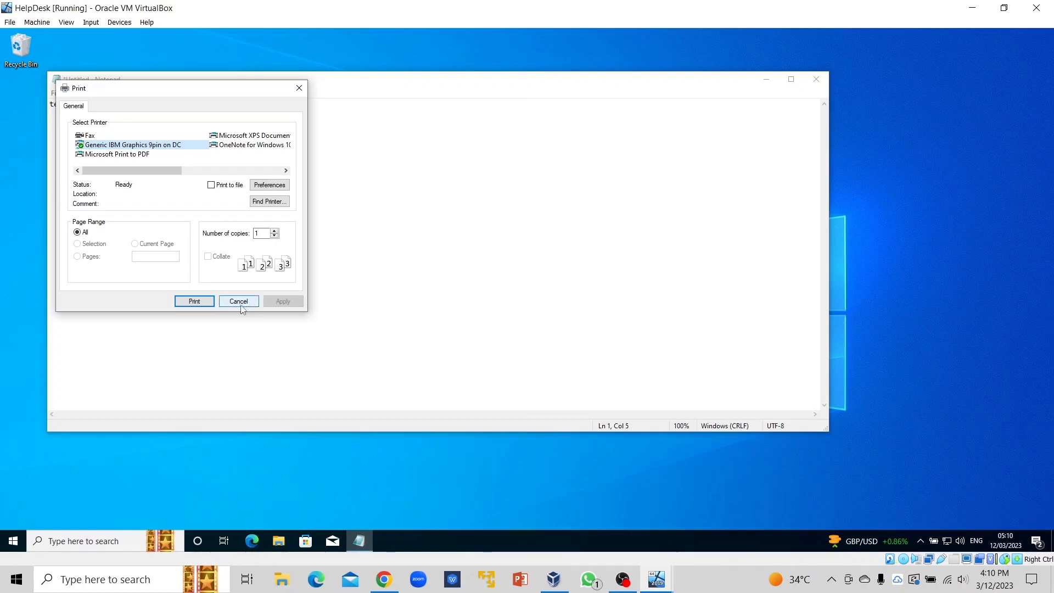
left_click(238, 308)
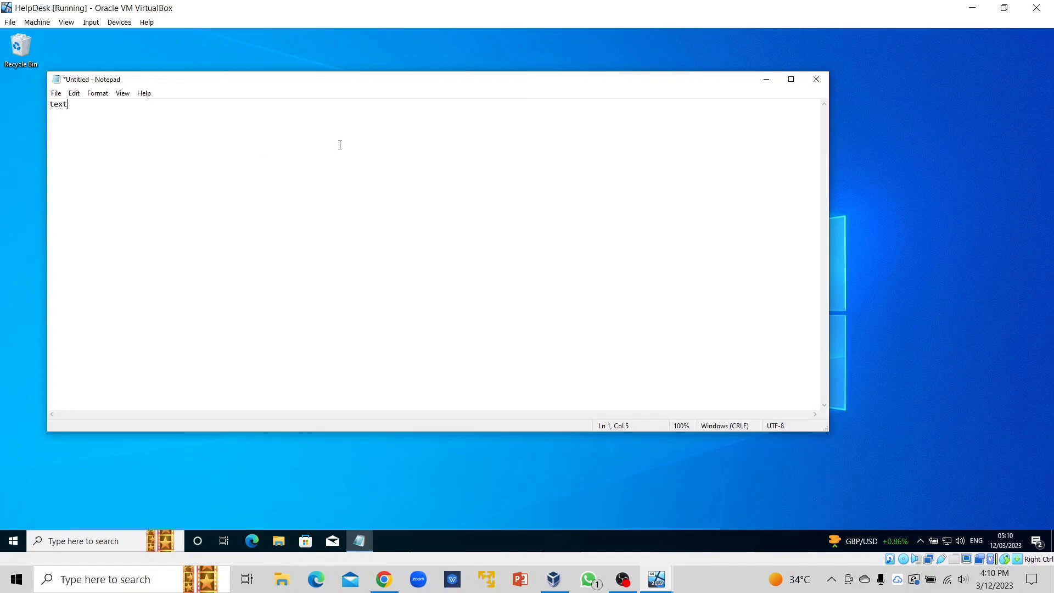
left_click(816, 79)
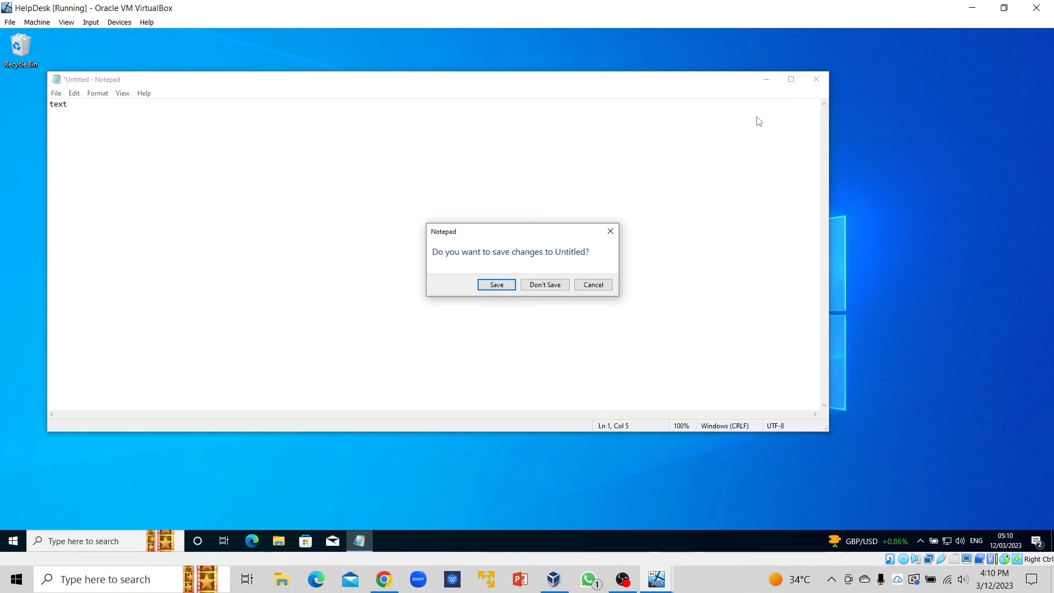